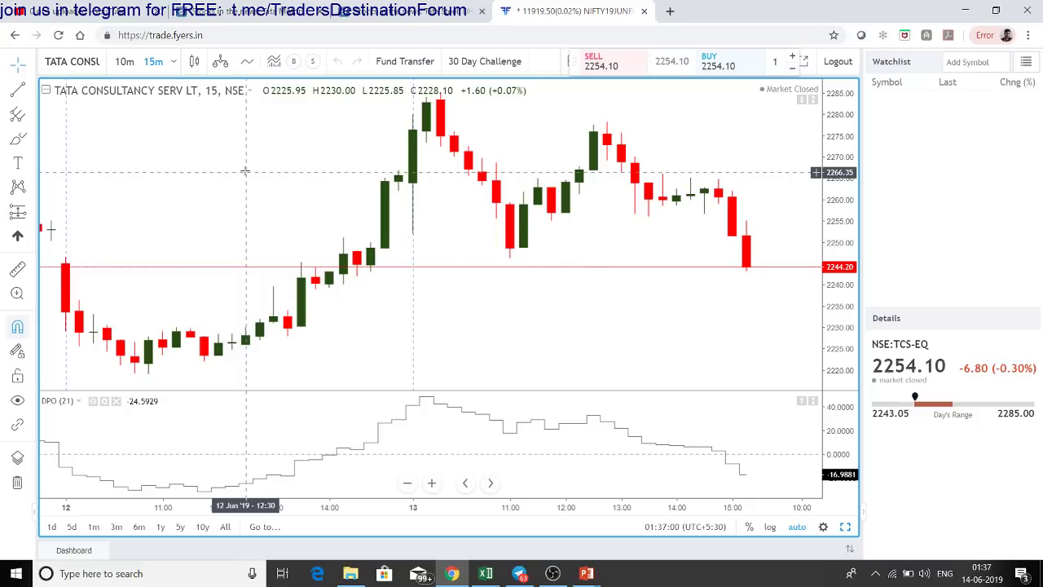
Load the State Bank of India stock (NSE:SBIN-EQ) in the chart and set its interval to 10 minutes
{"action": "type", "text": "SBI"}
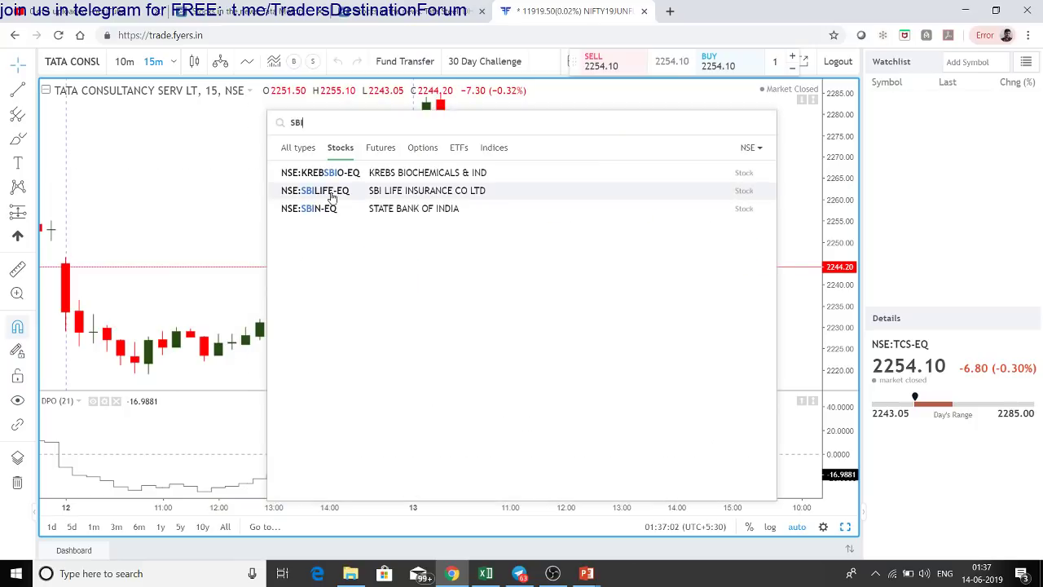
{"action": "left_click", "coordinate": [367, 209]}
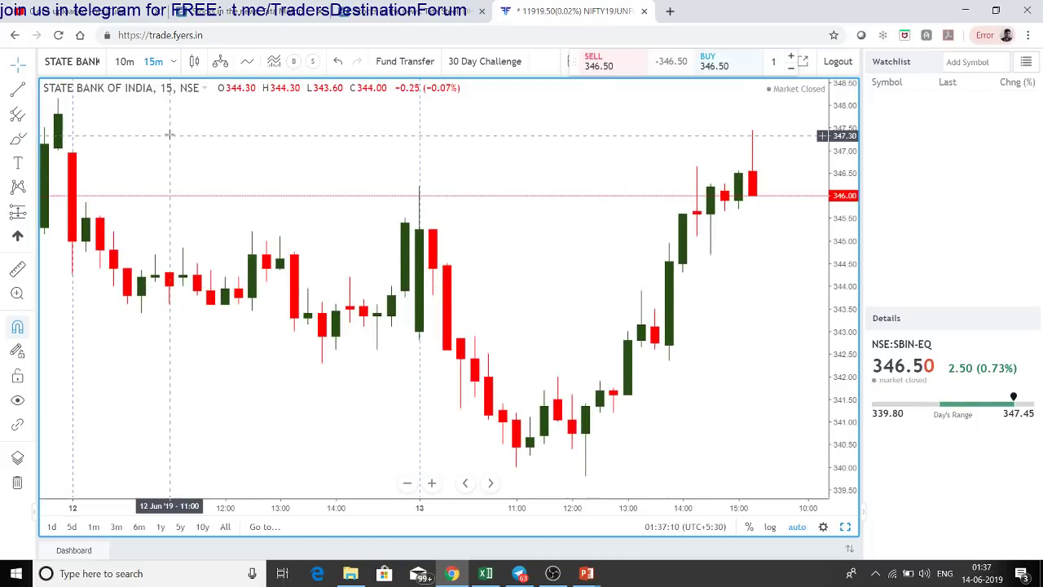
{"action": "left_click", "coordinate": [125, 61]}
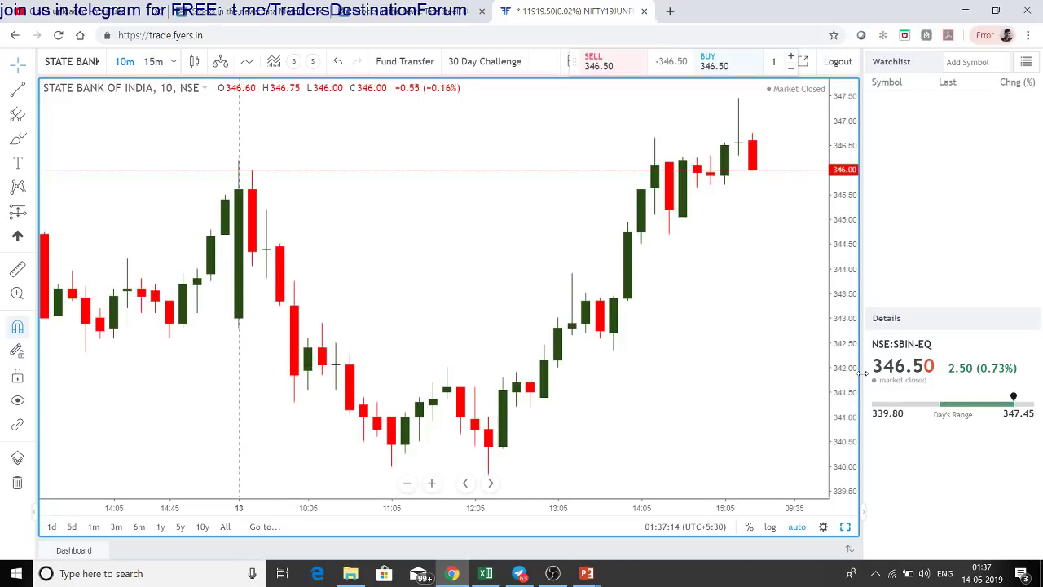
Check the trade results slide and take the chart to 11 June 2019 so that the full trading day shows
{"action": "key", "text": "alt+Tab"}
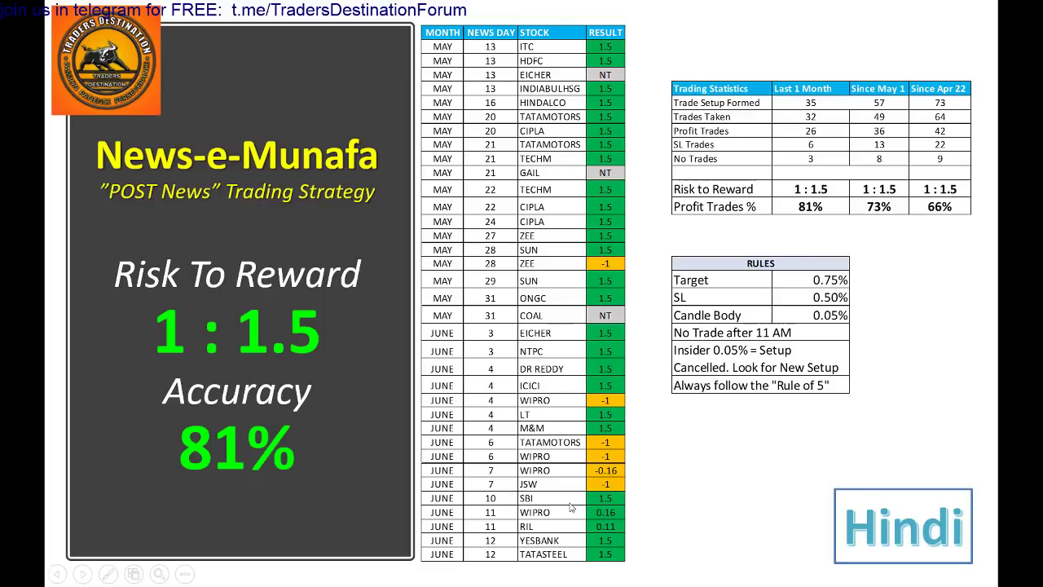
{"action": "key", "text": "alt+Tab"}
{"action": "scroll", "coordinate": [717, 293], "scroll_direction": "left", "scroll_amount": 5}
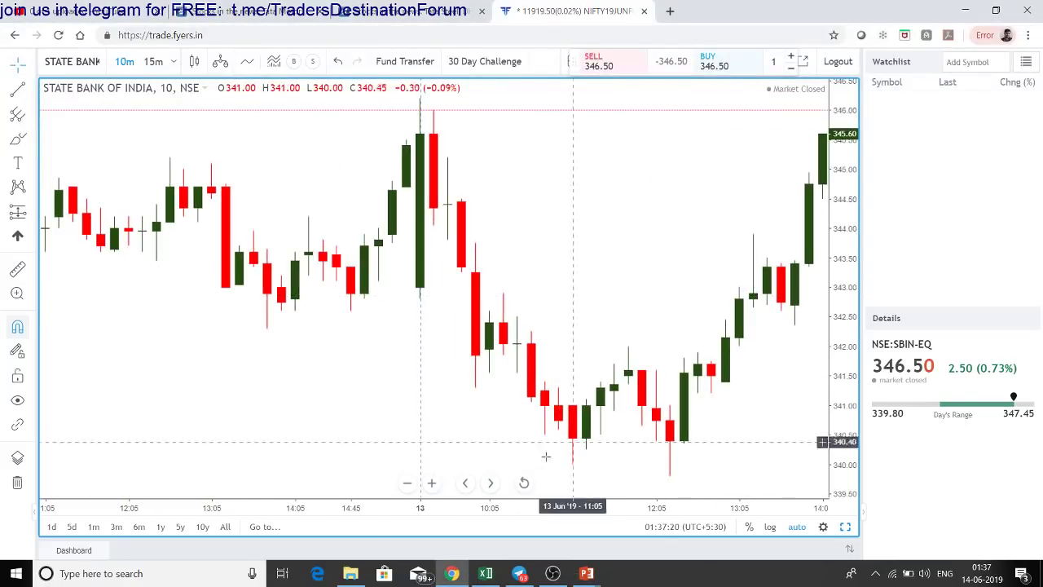
{"action": "left_click", "coordinate": [268, 529]}
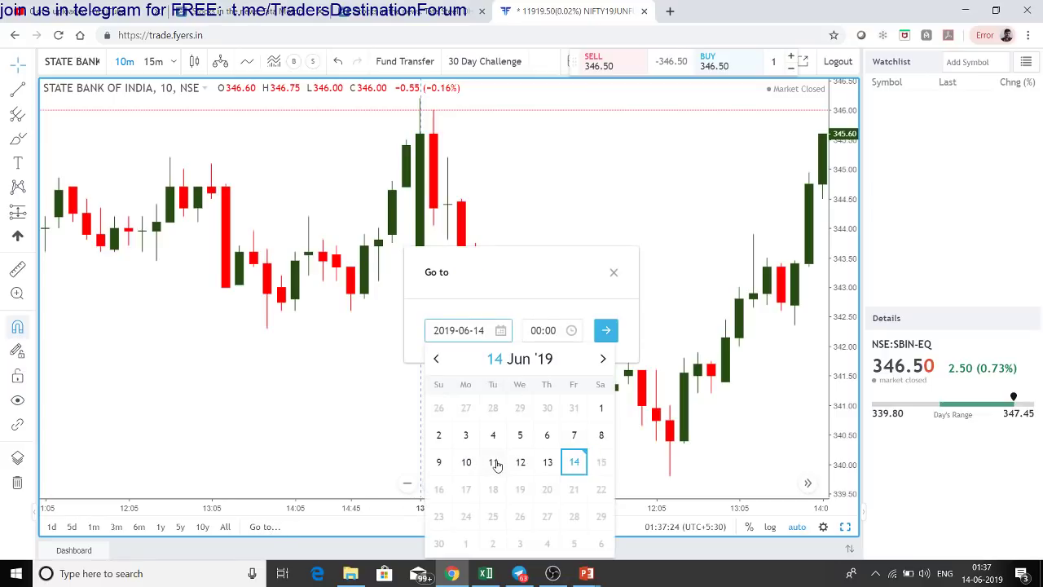
{"action": "left_click", "coordinate": [493, 462]}
{"action": "left_click", "coordinate": [605, 330]}
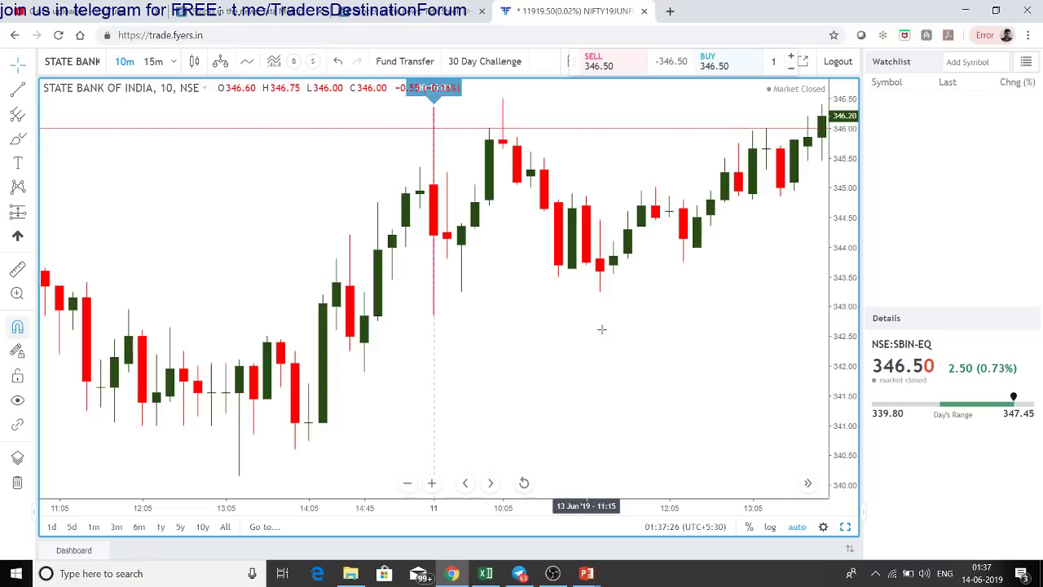
{"action": "left_click_drag", "start_coordinate": [624, 309], "coordinate": [408, 384]}
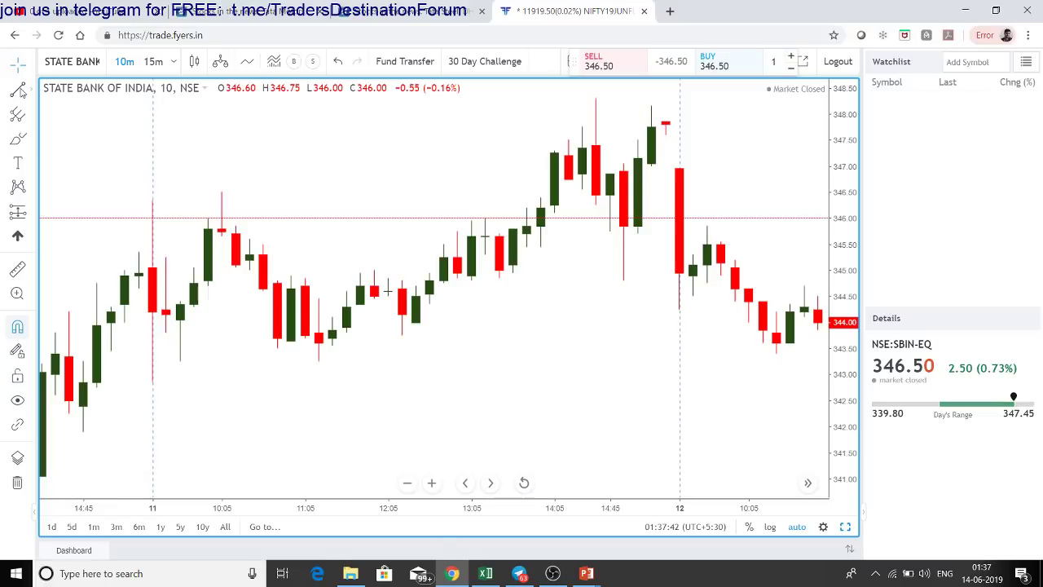
Measure the full range of the 11 June 09:15 candle from its high to its low
{"action": "left_click", "coordinate": [153, 280]}
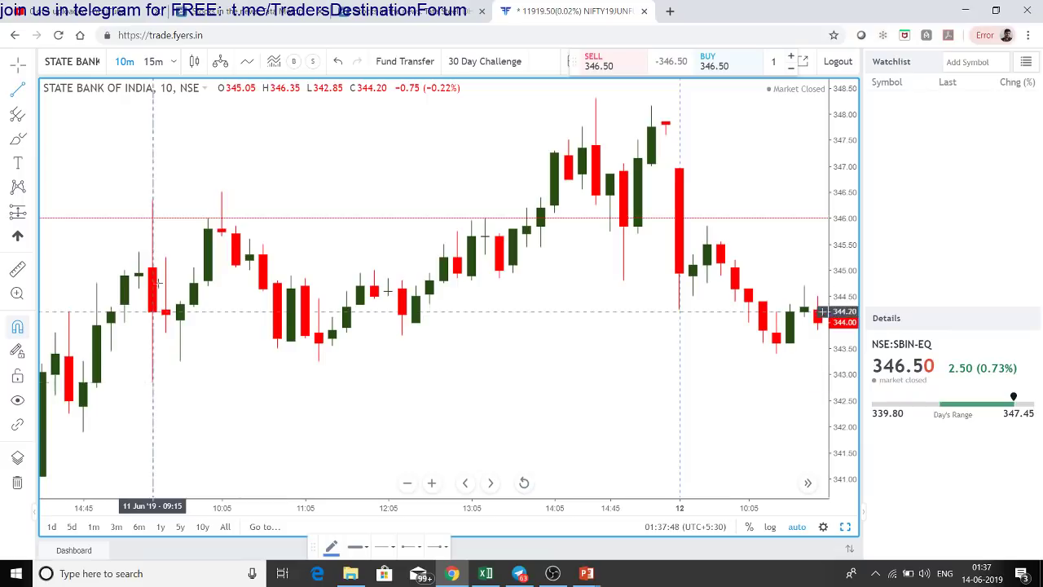
{"action": "left_click", "coordinate": [153, 200], "text": "shift"}
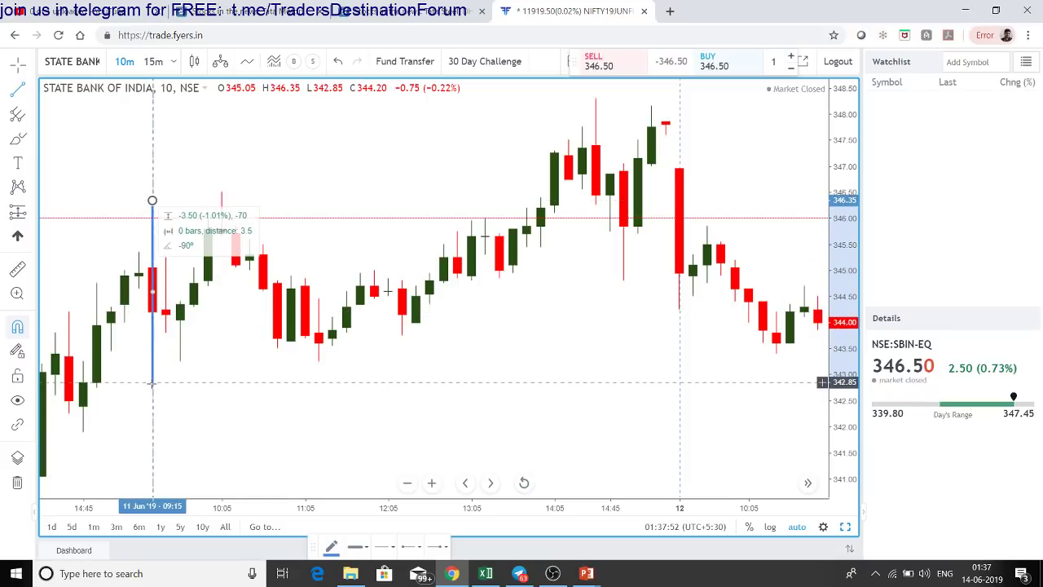
{"action": "left_click", "coordinate": [152, 383]}
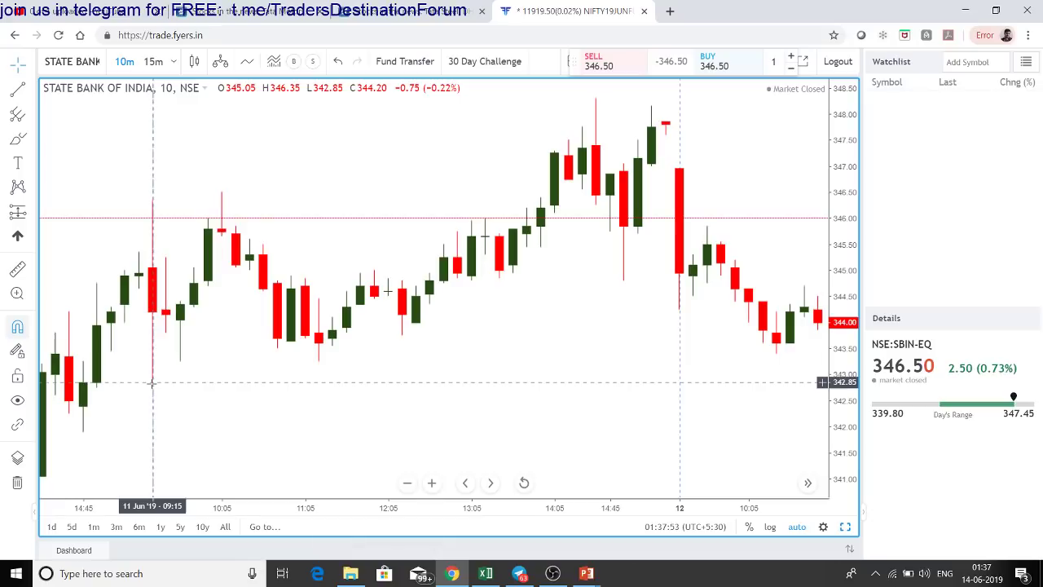
Measure only the body of the 11 June 09:15 candle, from its open to its close
{"action": "left_click", "coordinate": [33, 92]}
{"action": "left_click", "coordinate": [65, 91]}
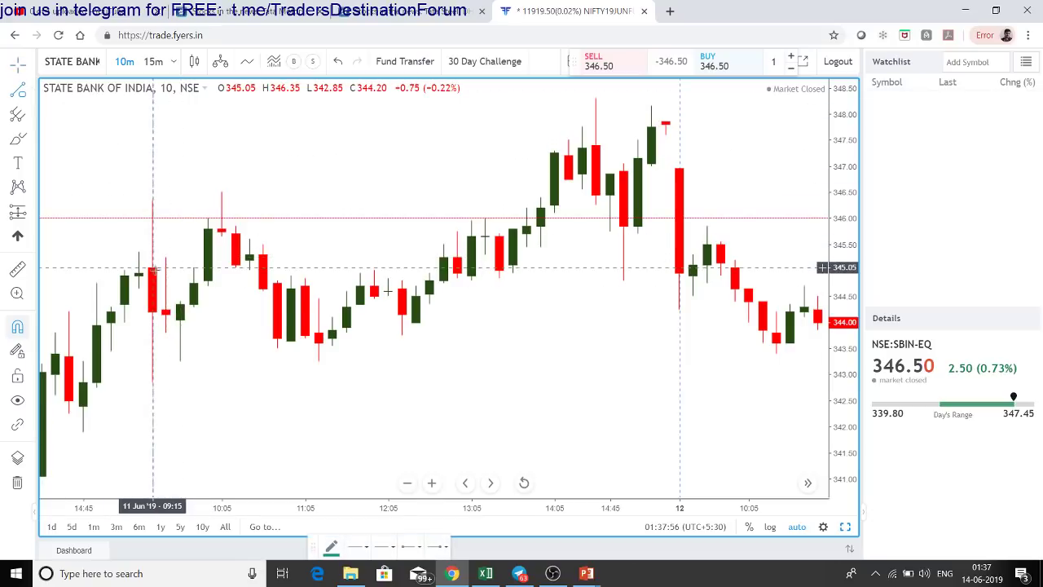
{"action": "left_click", "coordinate": [153, 268]}
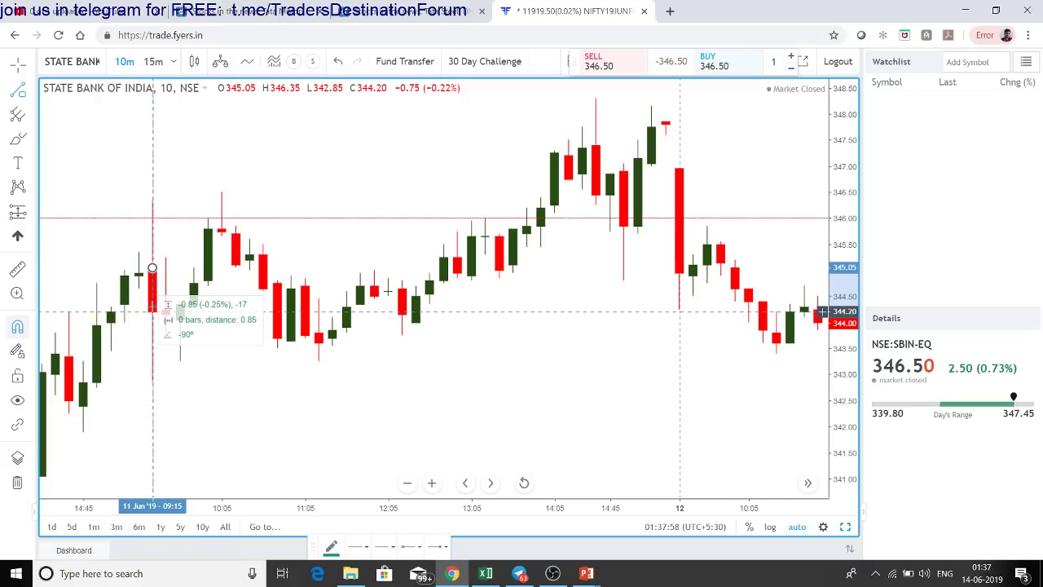
{"action": "left_click", "coordinate": [151, 311]}
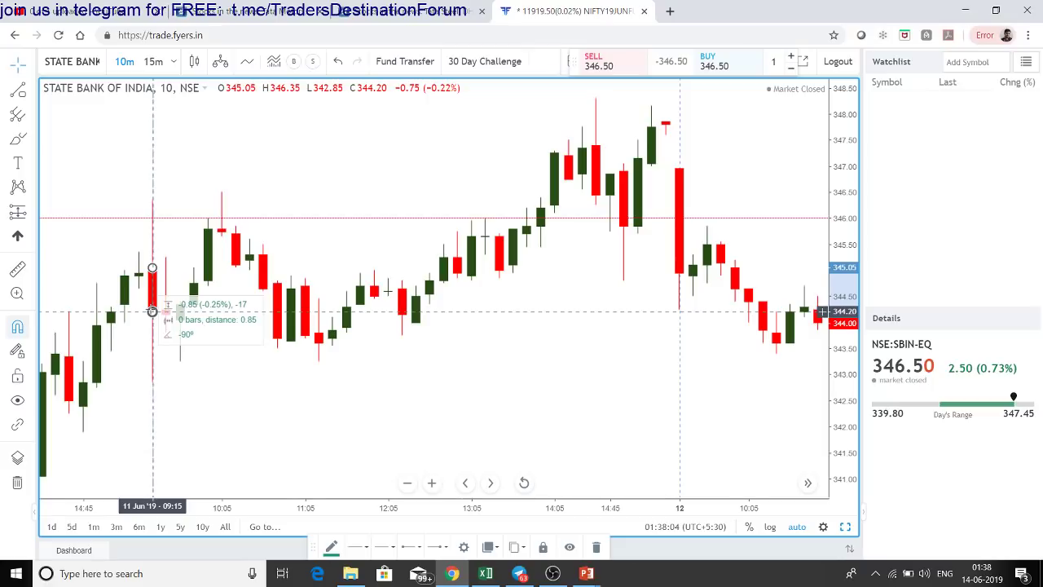
{"action": "left_click", "coordinate": [220, 301]}
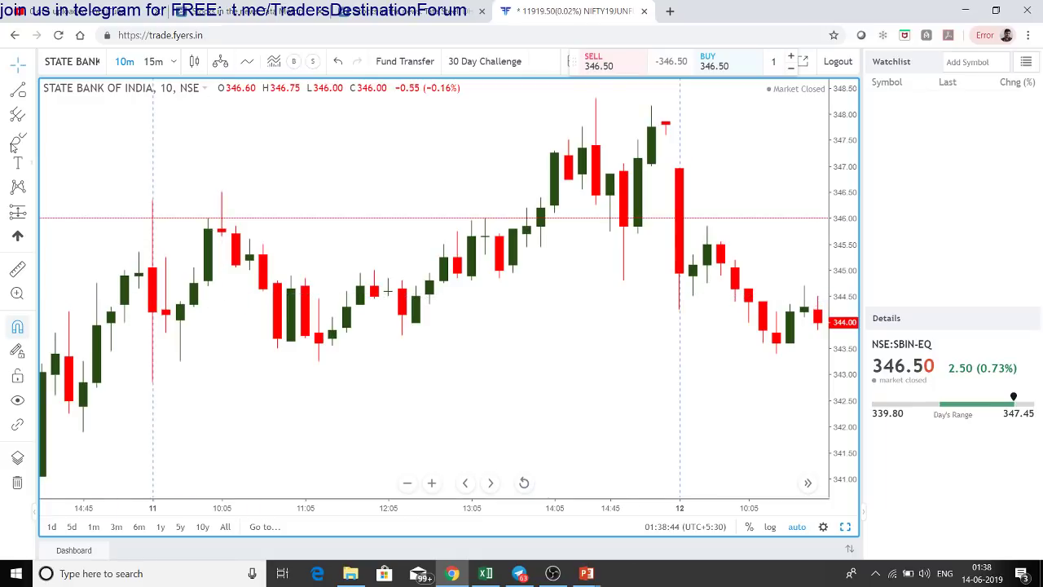
Repeat the 09:15 candle body measurement using an Info Line, with magnet mode on to snap to the open and close
{"action": "left_click", "coordinate": [33, 93]}
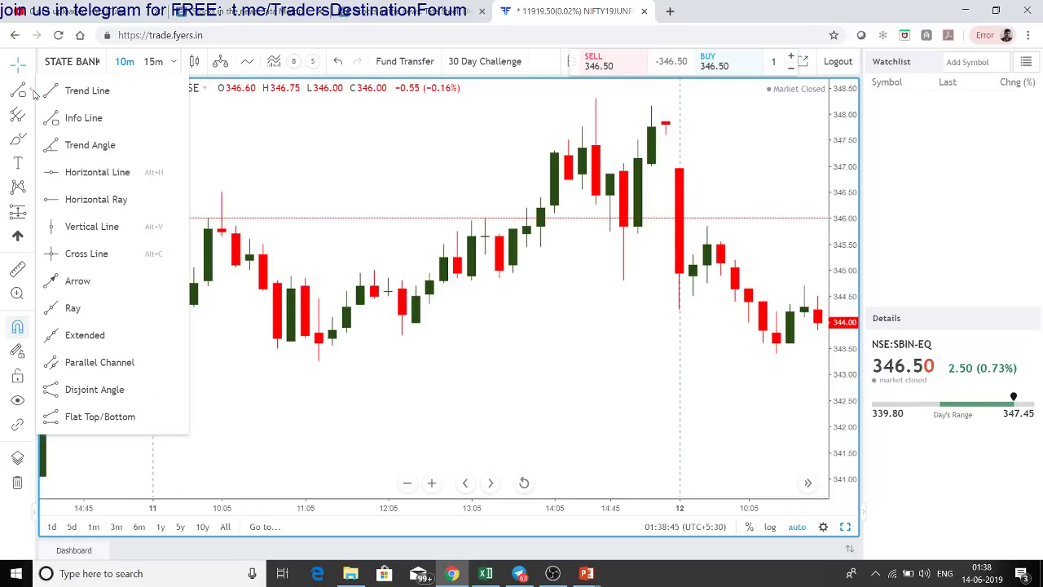
{"action": "left_click", "coordinate": [86, 119]}
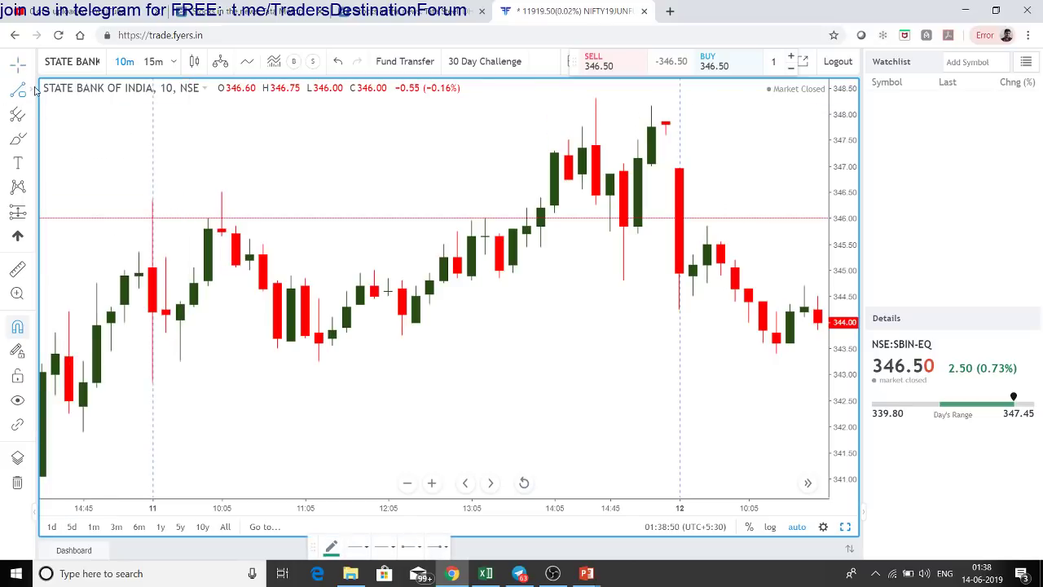
{"action": "left_click", "coordinate": [18, 328]}
{"action": "left_click", "coordinate": [18, 327]}
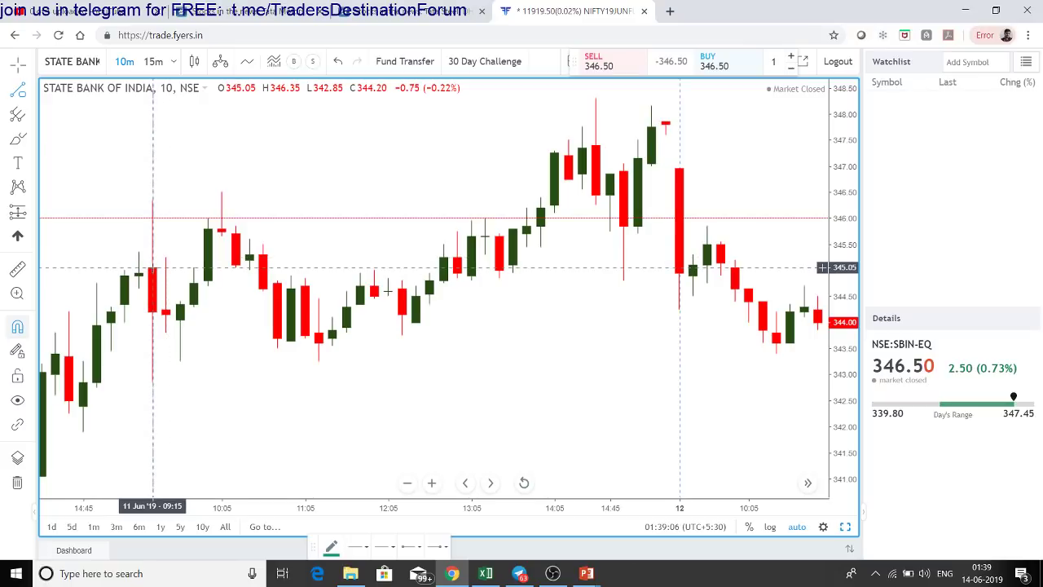
{"action": "left_click", "coordinate": [152, 267], "text": "shift"}
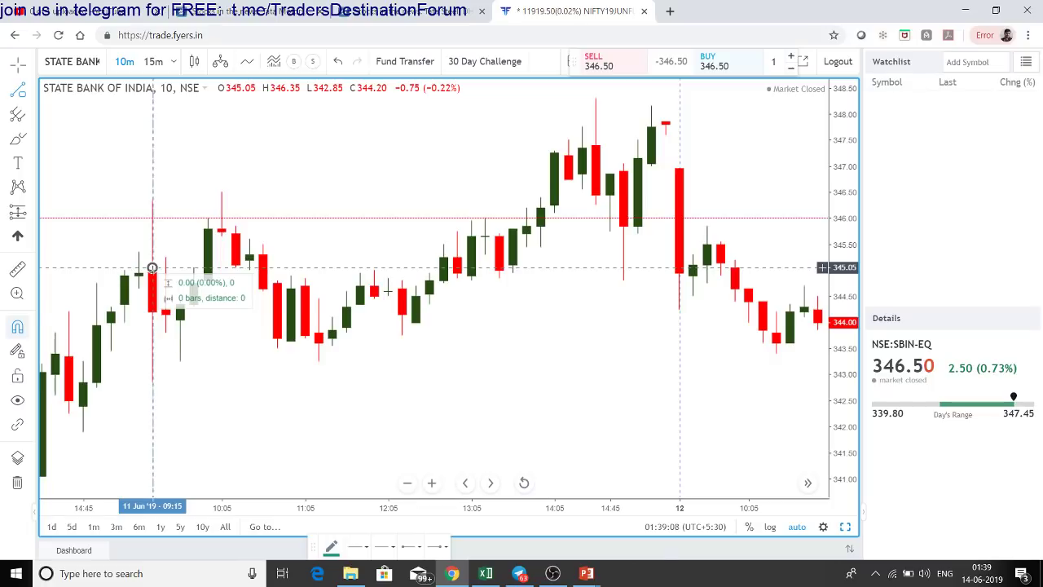
{"action": "left_click", "coordinate": [152, 311]}
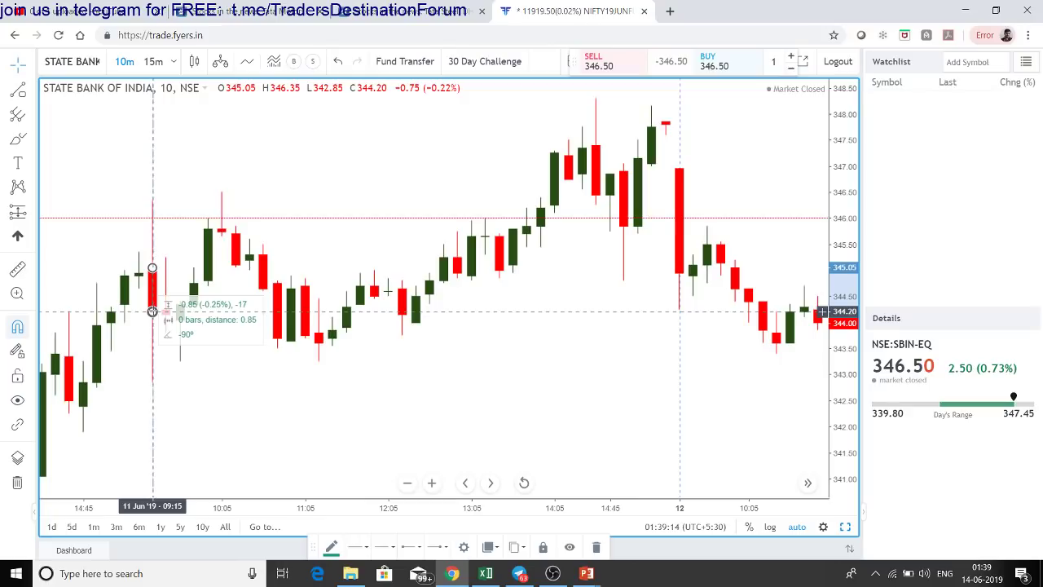
{"action": "left_click", "coordinate": [152, 311]}
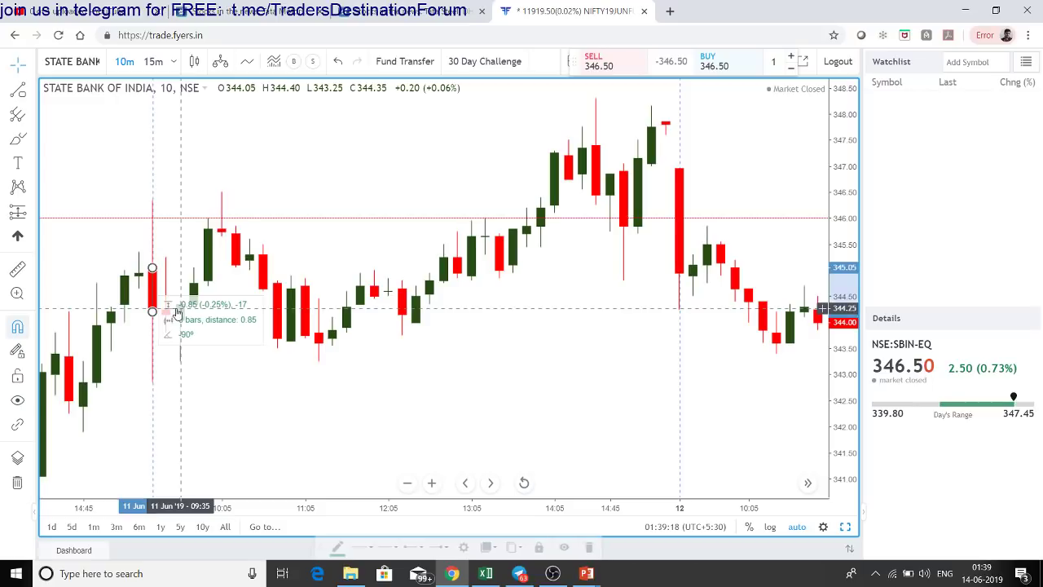
{"action": "left_click", "coordinate": [179, 314]}
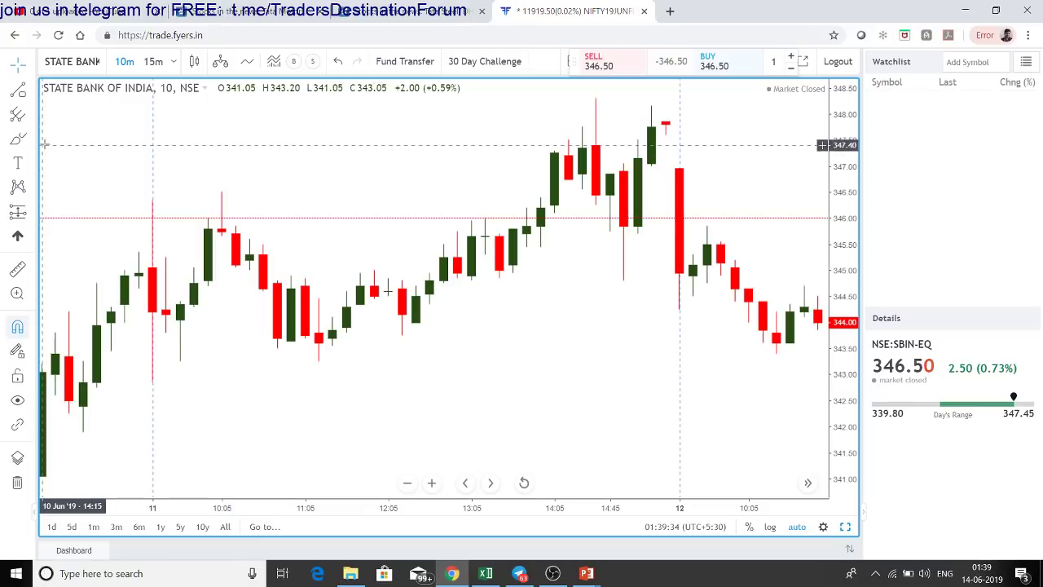
Measure the body of the 09:25 candle from open to close with an Info Line
{"action": "left_click", "coordinate": [18, 89]}
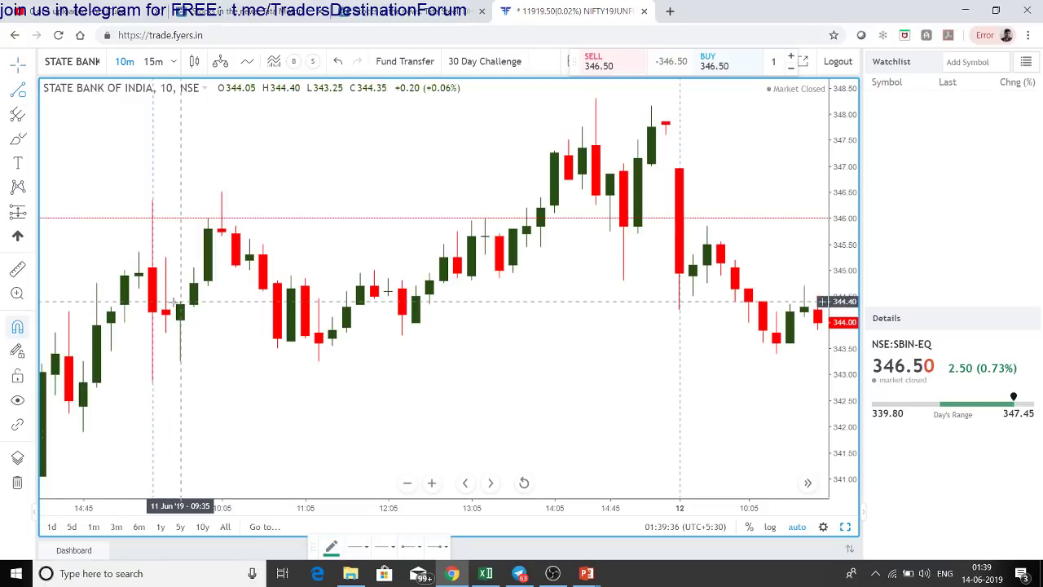
{"action": "left_click", "coordinate": [166, 306]}
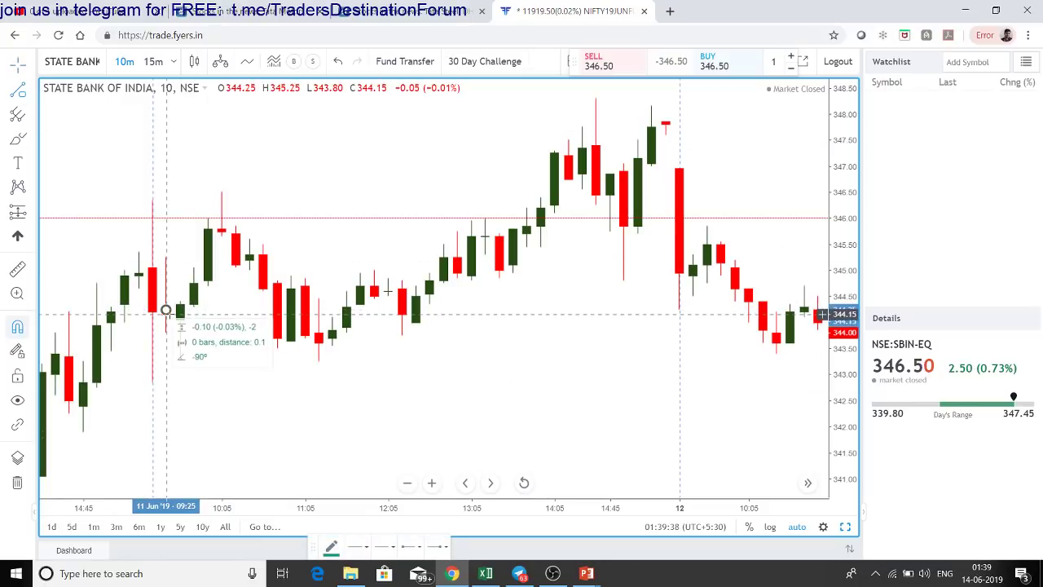
{"action": "left_click", "coordinate": [165, 311]}
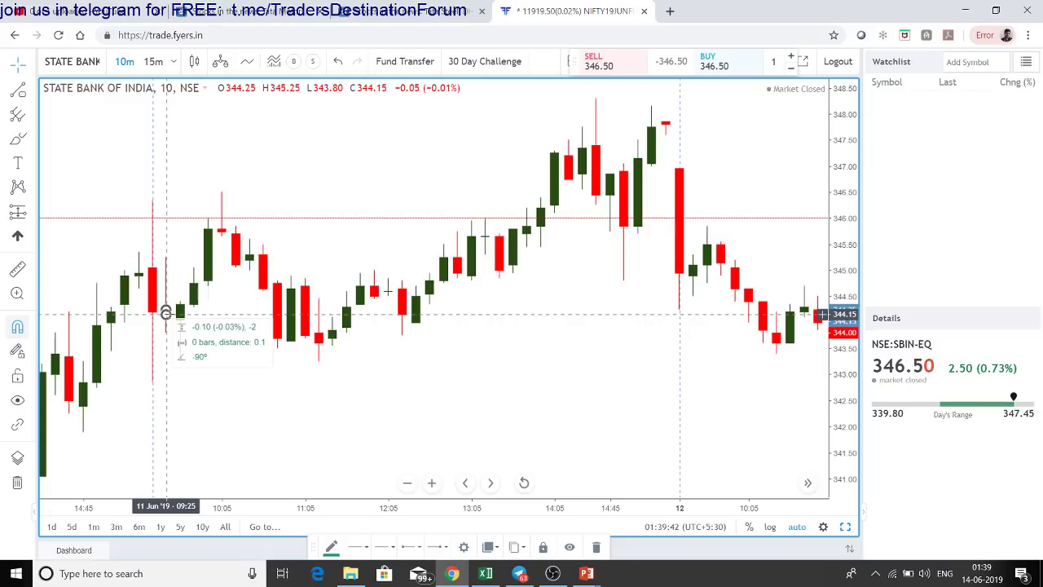
{"action": "left_click", "coordinate": [165, 312]}
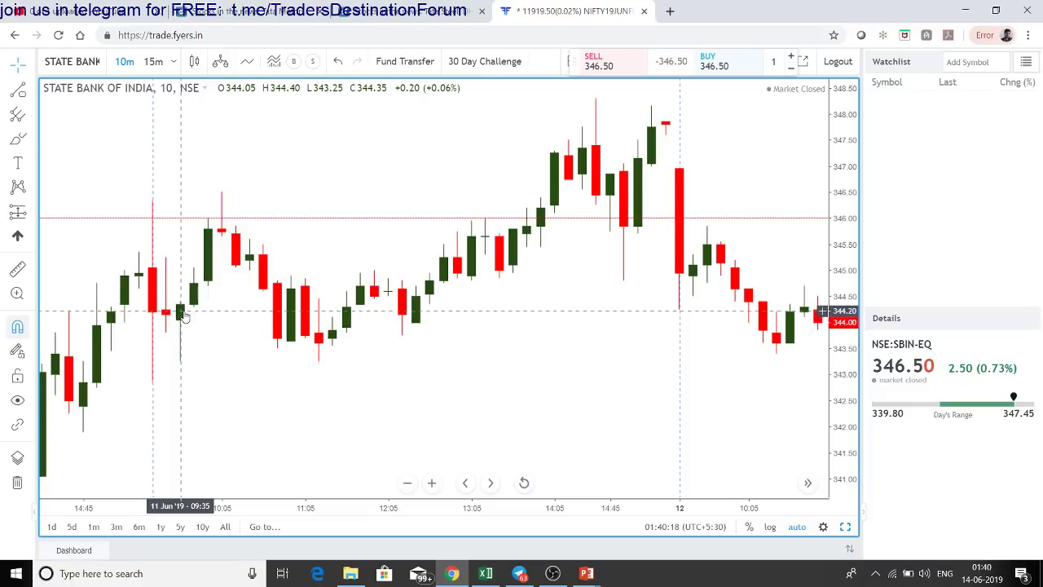
Measuring from the 09:35 candle's high, place horizontal lines at 342.70 for the stop loss and 347.00 for the target
{"action": "left_click", "coordinate": [18, 91]}
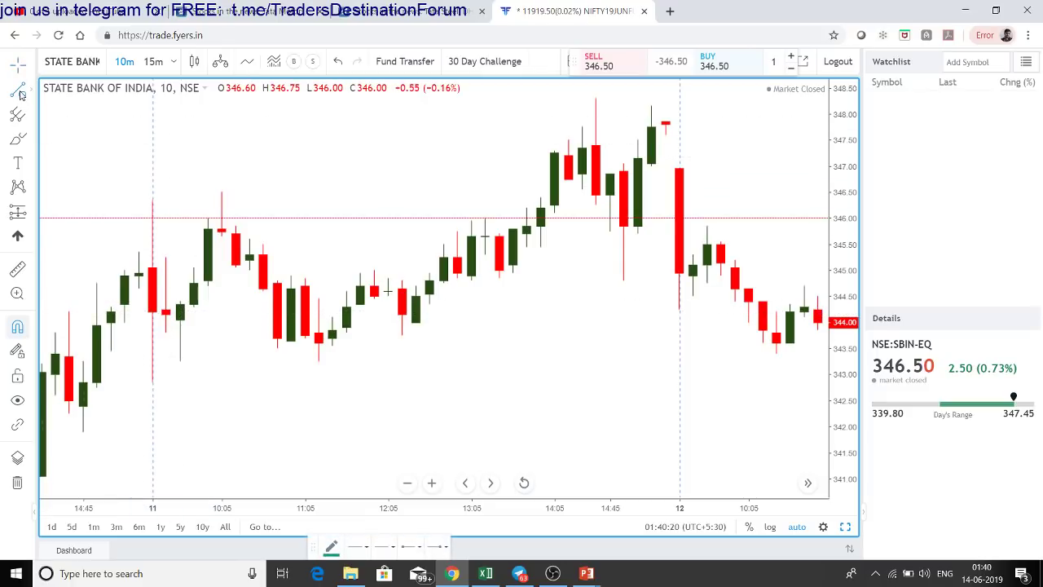
{"action": "left_click", "coordinate": [180, 302]}
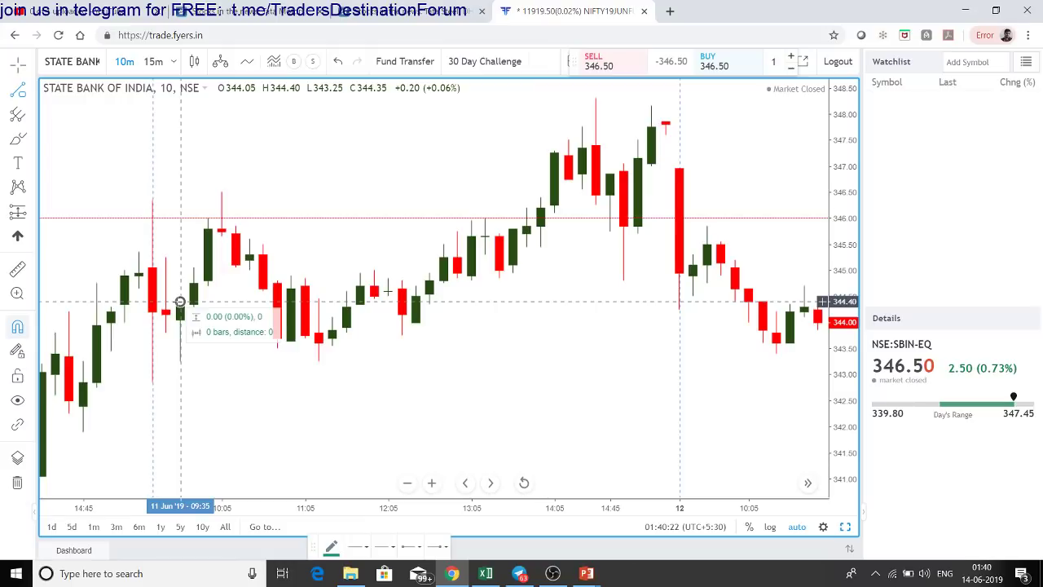
{"action": "left_click", "coordinate": [303, 390]}
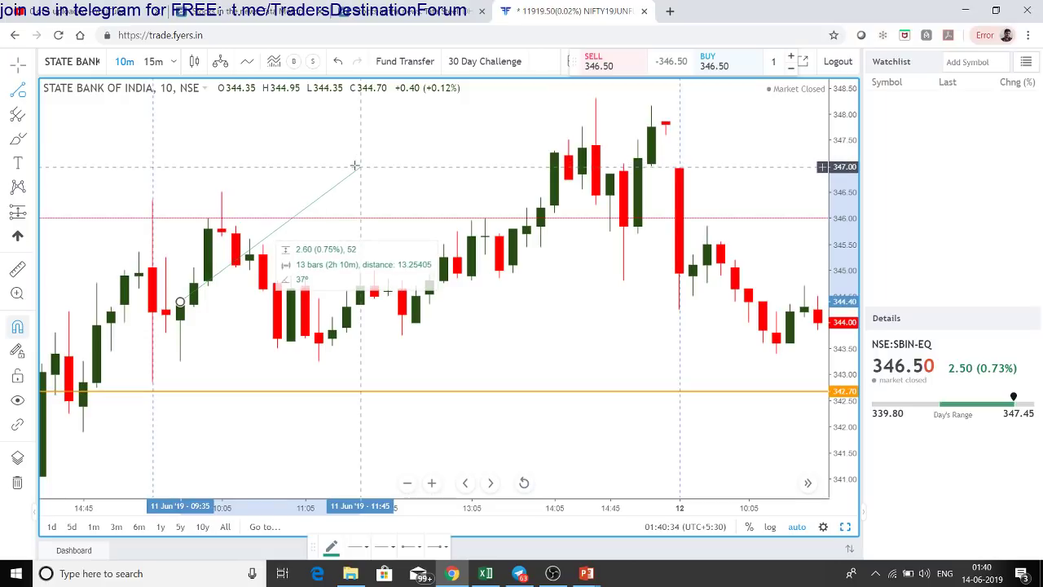
{"action": "key", "text": "alt+h"}
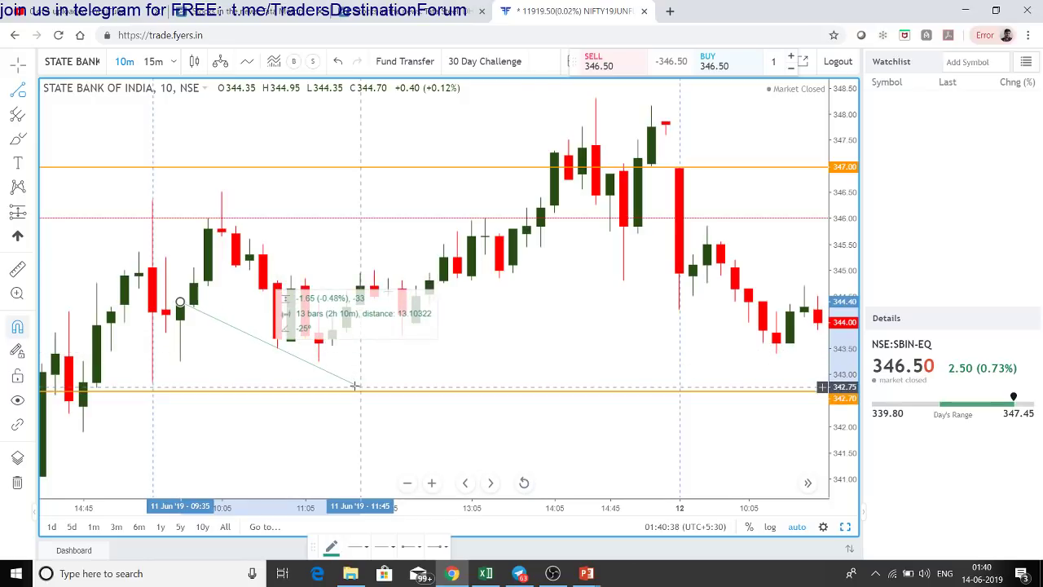
{"action": "key", "text": "Escape"}
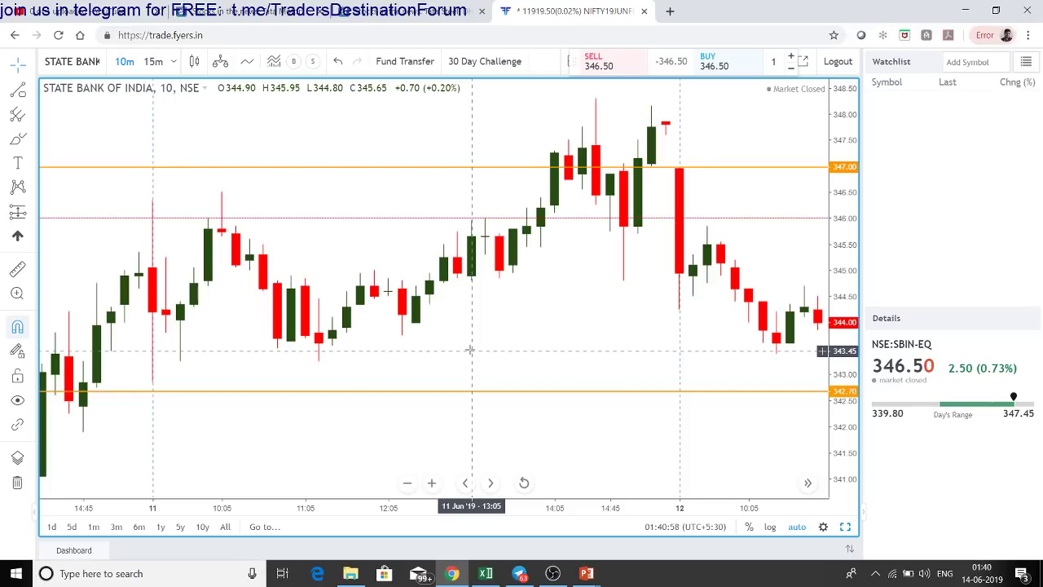
Switch to the 15C Tracker workbook in Excel and set the calculator's risk per trade to 1000
{"action": "key", "text": "alt+Tab"}
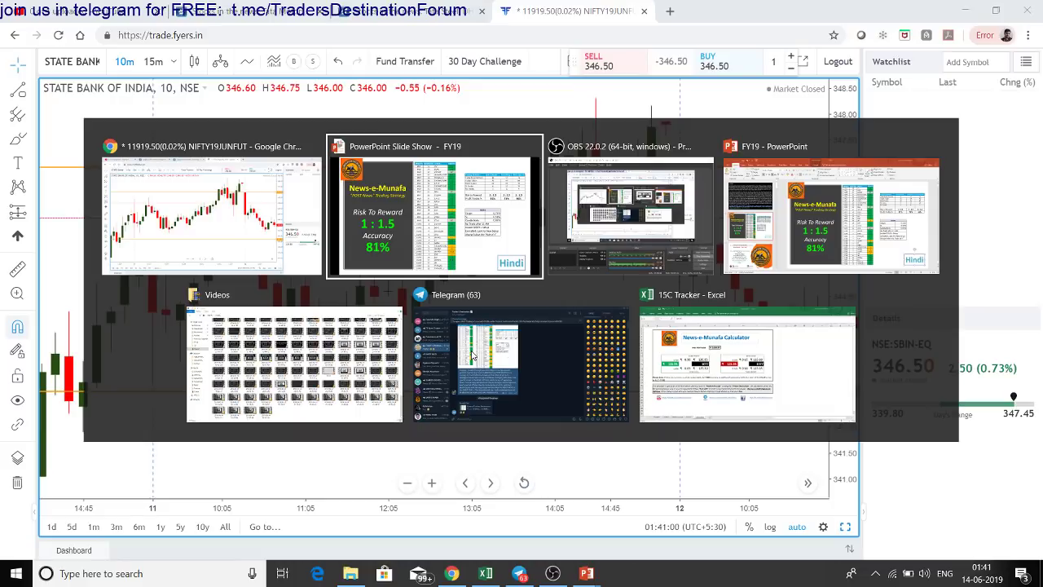
{"action": "key", "text": "alt+Tab"}
{"action": "key", "text": "alt+Tab"}
{"action": "key", "text": "alt+Tab"}
{"action": "key", "text": "alt+Tab"}
{"action": "key", "text": "alt+Tab"}
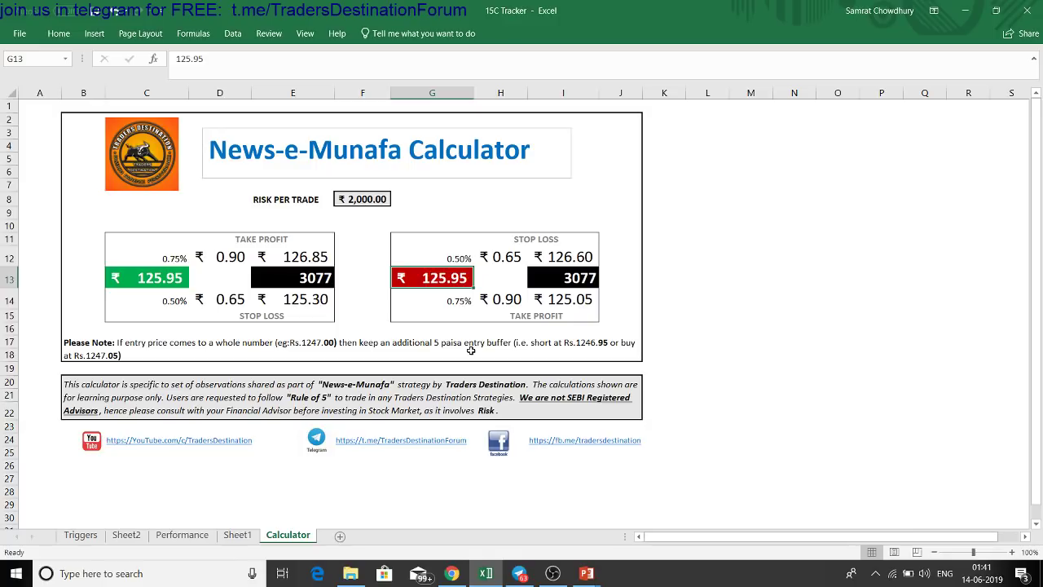
{"action": "left_click", "coordinate": [363, 198]}
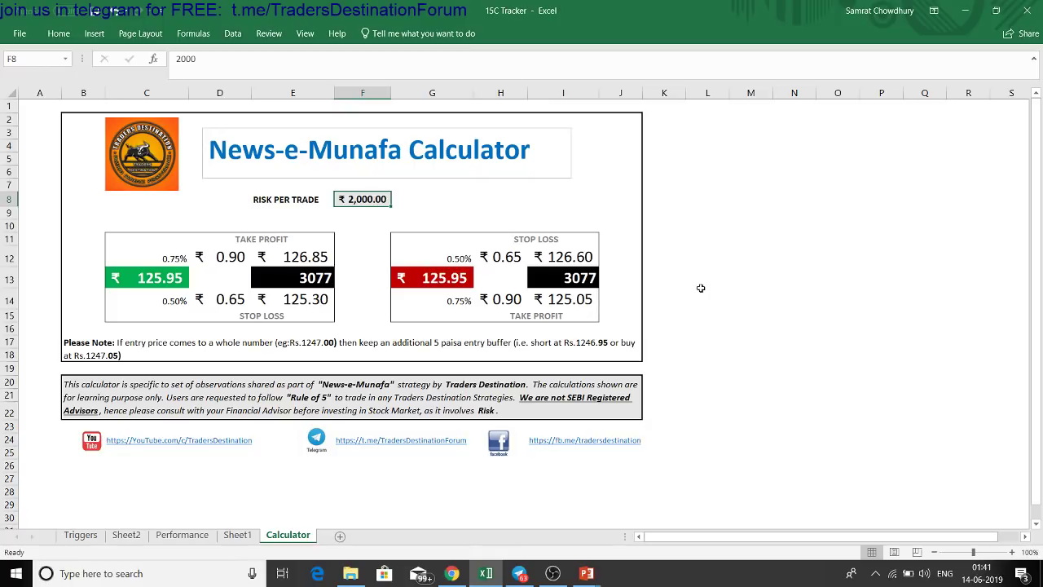
{"action": "type", "text": "1000"}
{"action": "key", "text": "Return"}
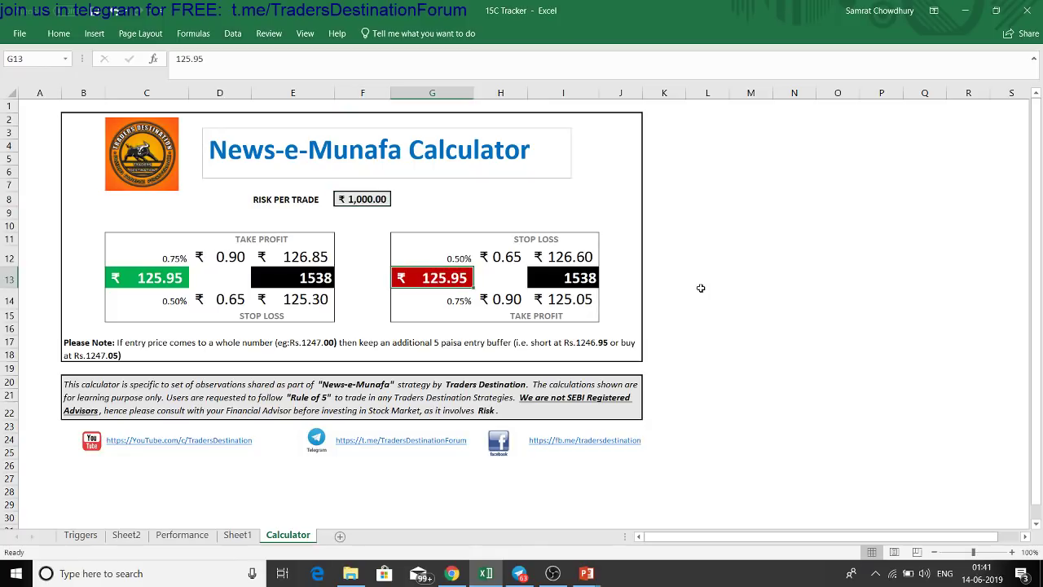
Set the calculator's buy entry price to 344.45, referring to the State Bank of India chart's 09:35 candle on 11 June 2019
{"action": "left_click", "coordinate": [371, 199]}
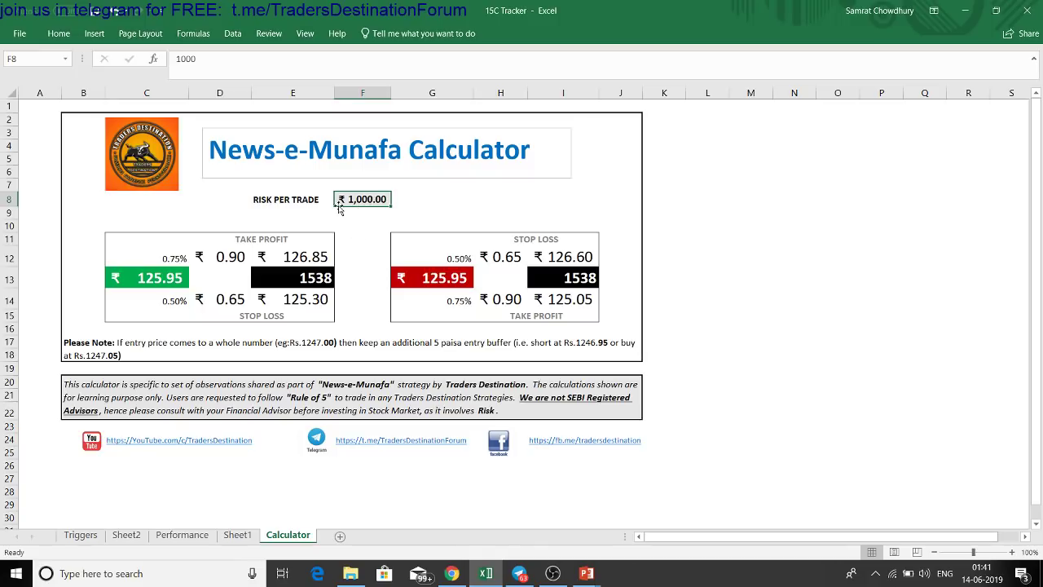
{"action": "key", "text": "alt+Tab"}
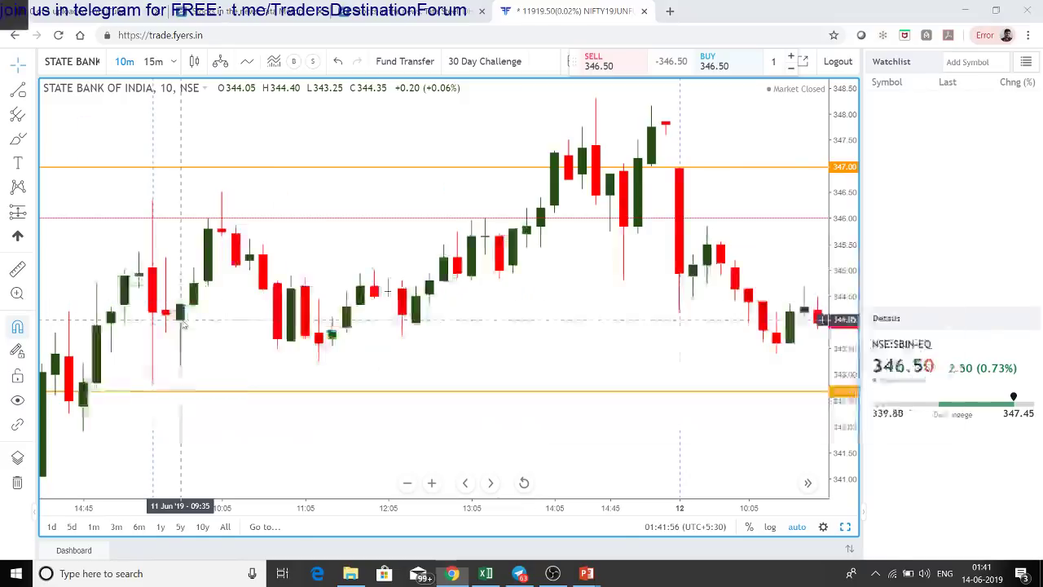
{"action": "key", "text": "alt+Tab"}
{"action": "left_click", "coordinate": [158, 282]}
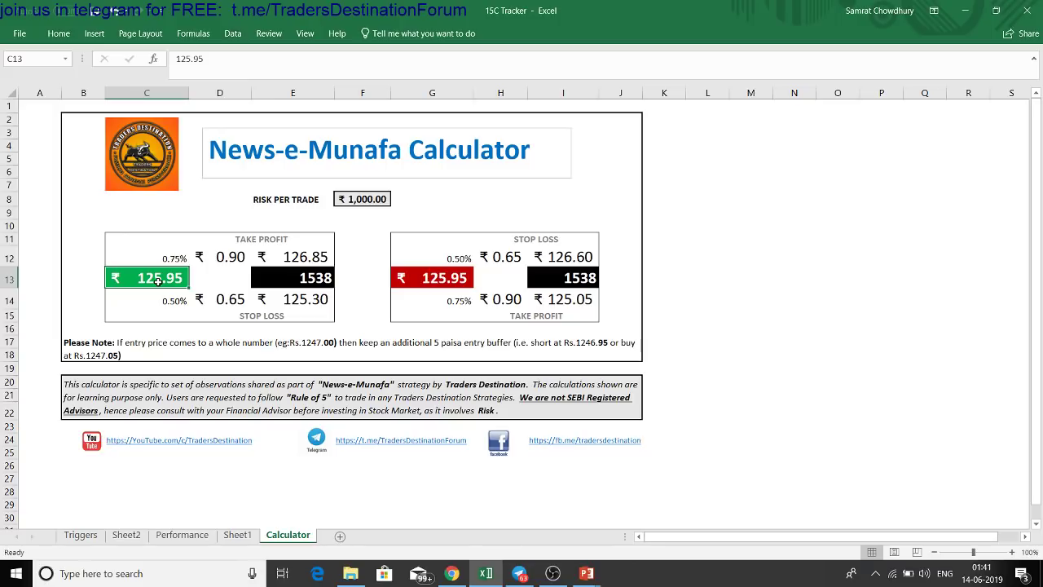
{"action": "type", "text": "344.45"}
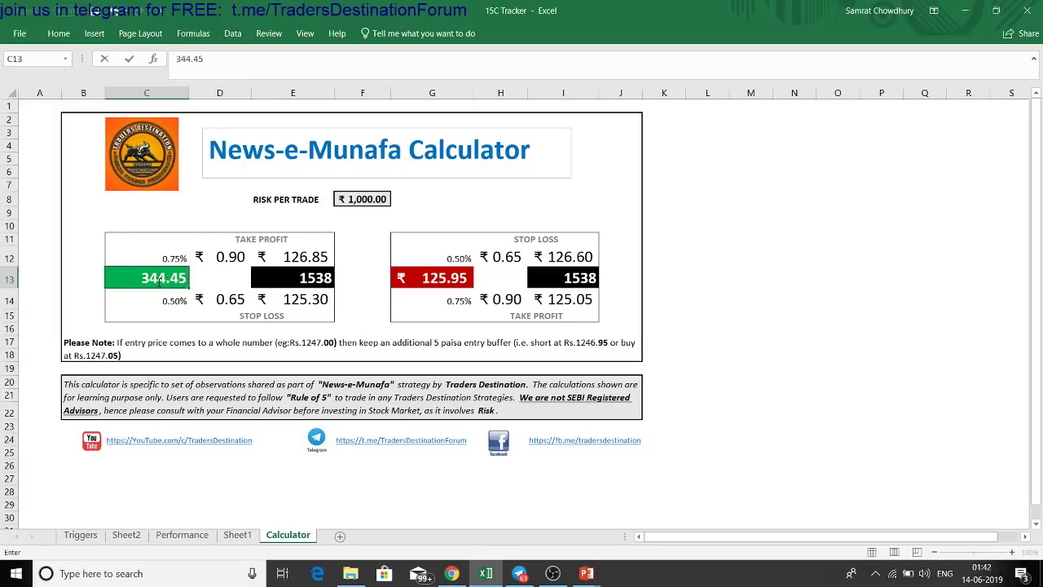
{"action": "key", "text": "Return"}
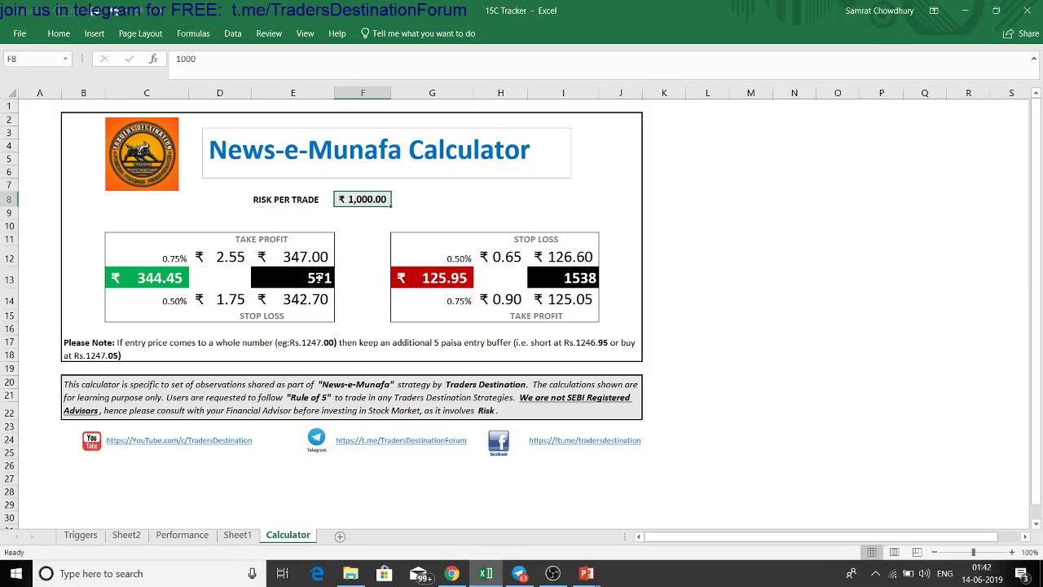
Set the calculator's short-side entry price to 300 and the risk per trade to 500
{"action": "left_click", "coordinate": [456, 277]}
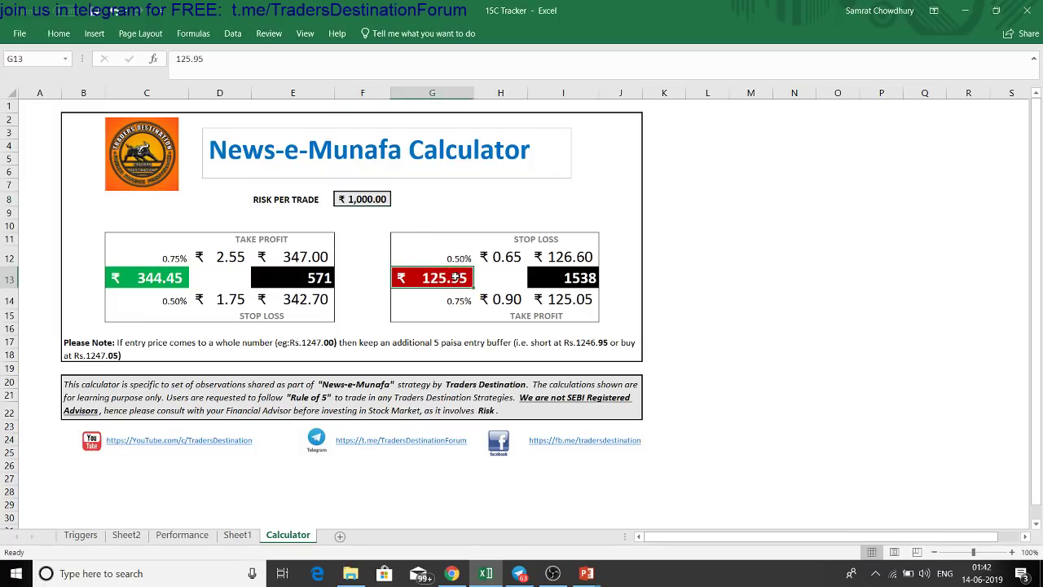
{"action": "type", "text": "300"}
{"action": "key", "text": "Return"}
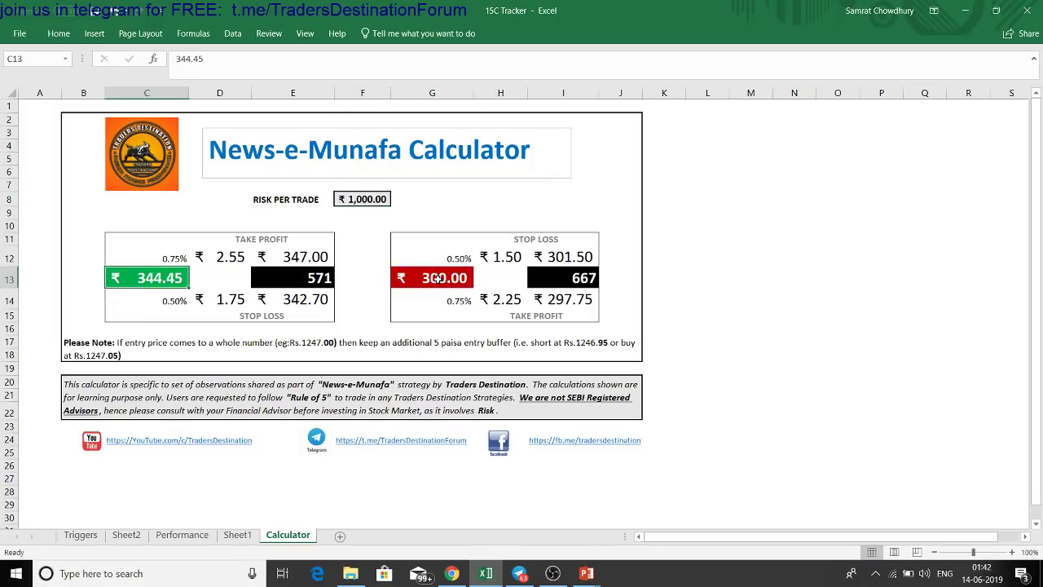
{"action": "left_click", "coordinate": [368, 199]}
{"action": "type", "text": "500"}
{"action": "key", "text": "Return"}
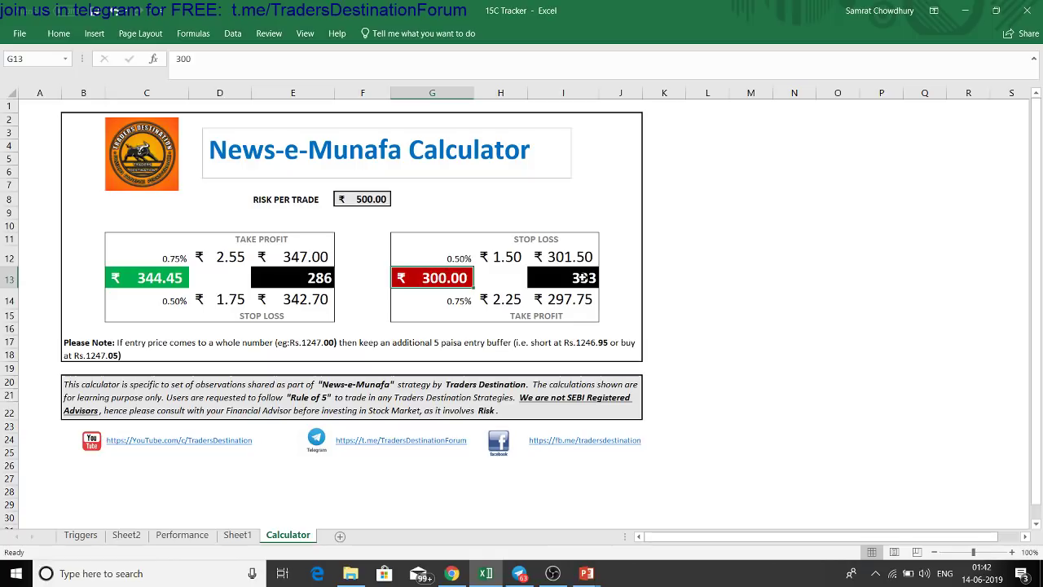
Switch to the Fyers chart in Chrome and open a State Bank of India limit buy order as a bracket order (BO)
{"action": "key", "text": "alt+Tab"}
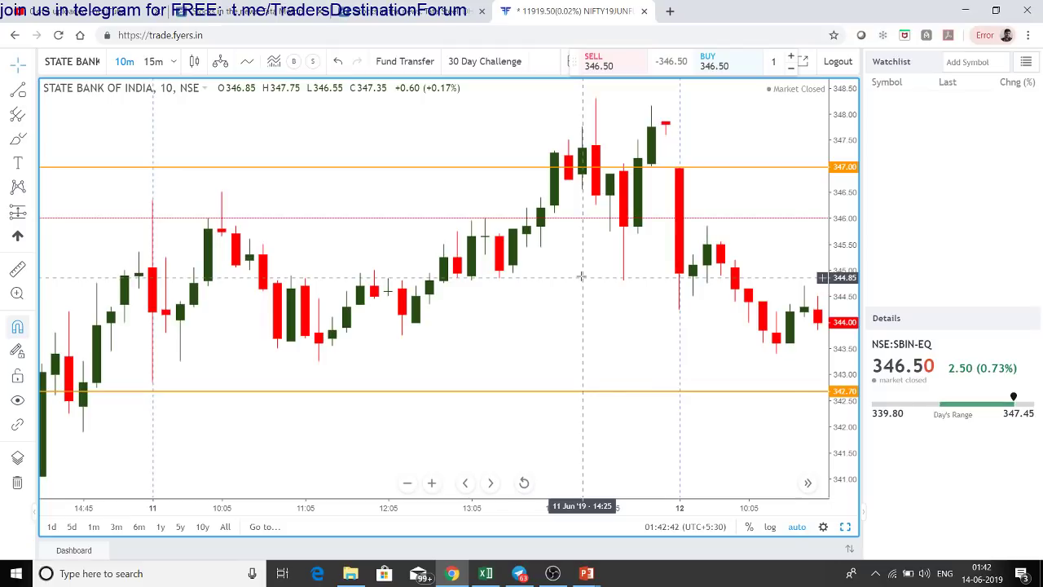
{"action": "right_click", "coordinate": [581, 277]}
{"action": "mouse_move", "coordinate": [624, 214]}
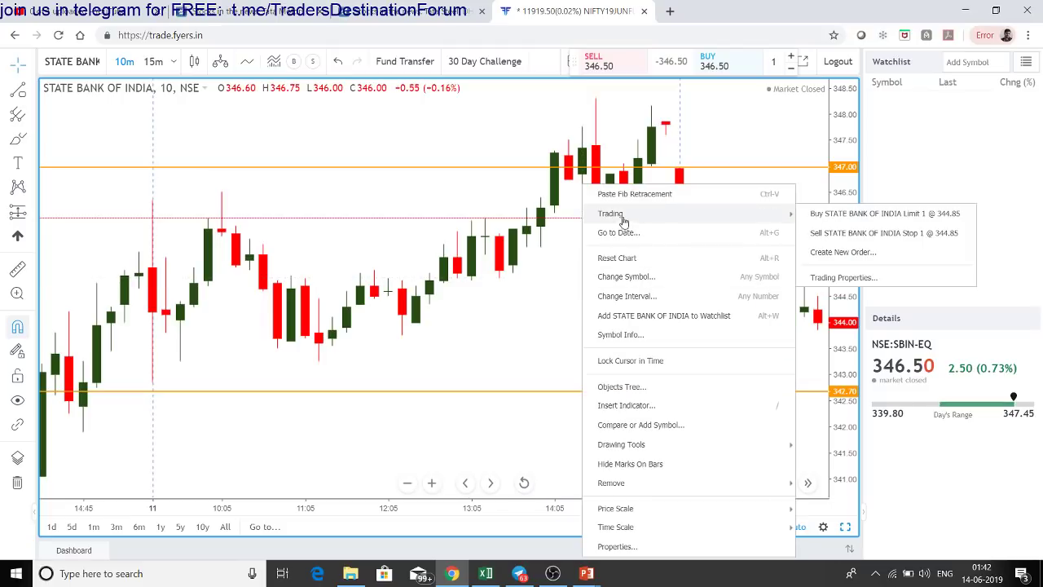
{"action": "left_click", "coordinate": [818, 215]}
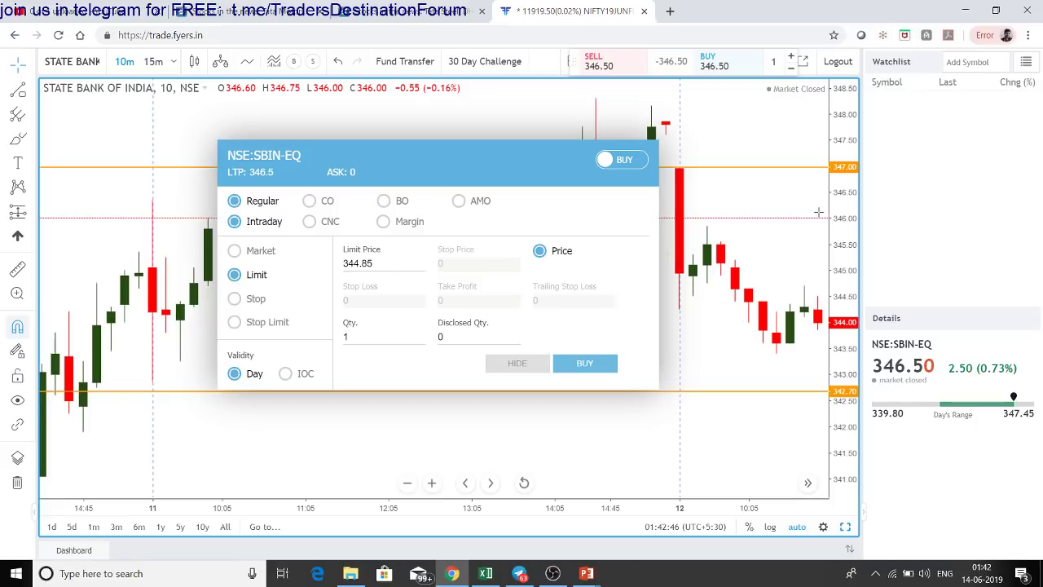
{"action": "left_click", "coordinate": [384, 201]}
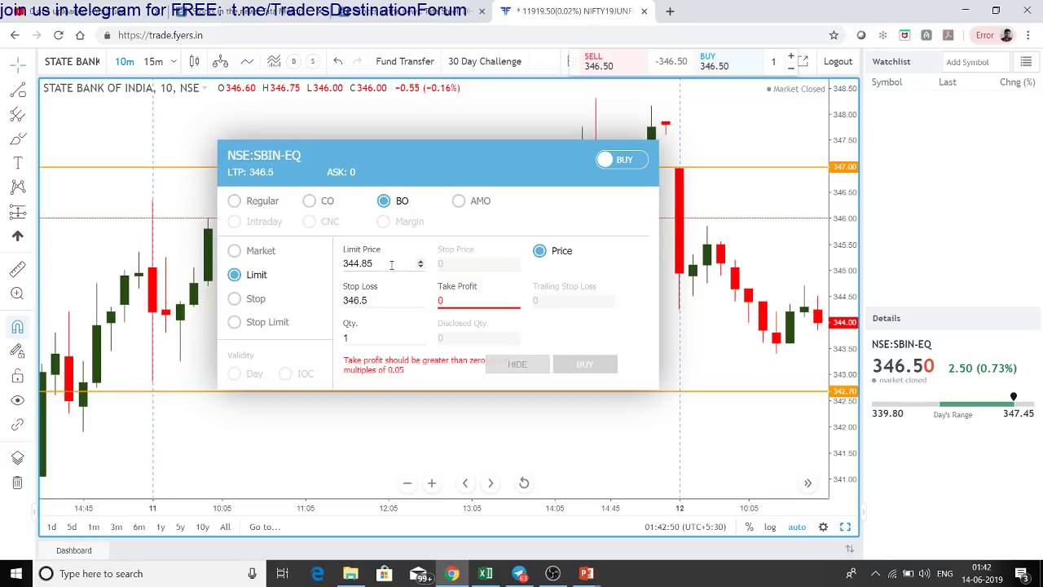
Fill in the bracket order with the calculator's buy-side take profit of 2.55 and stop loss of 1.75
{"action": "left_click", "coordinate": [461, 302]}
{"action": "key", "text": "alt+Tab"}
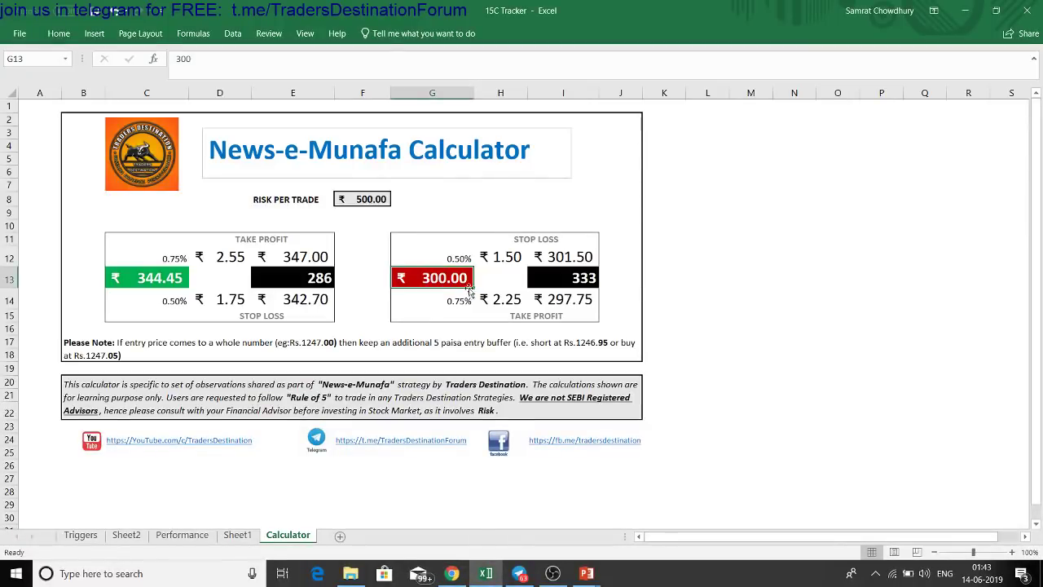
{"action": "key", "text": "alt+Tab"}
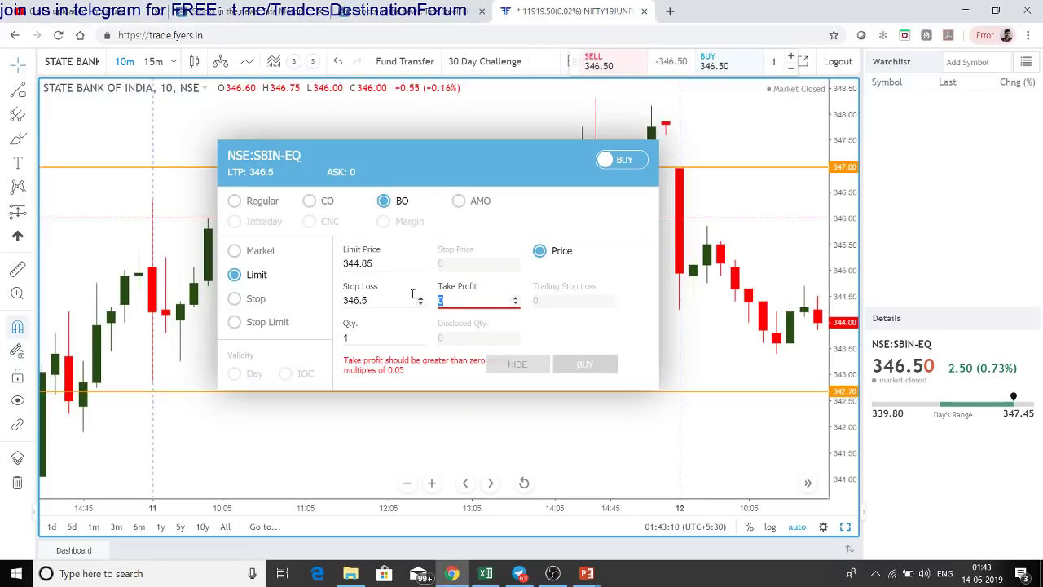
{"action": "key", "text": "BackSpace"}
{"action": "type", "text": "2.55"}
{"action": "key", "text": "alt+Tab"}
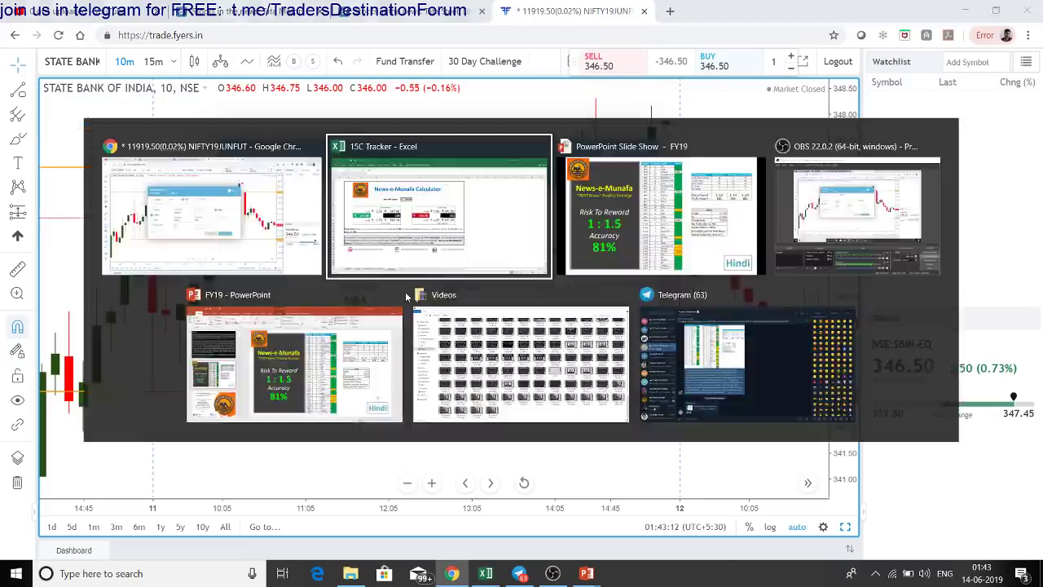
{"action": "key", "text": "alt+Tab"}
{"action": "key", "text": "shift+Tab"}
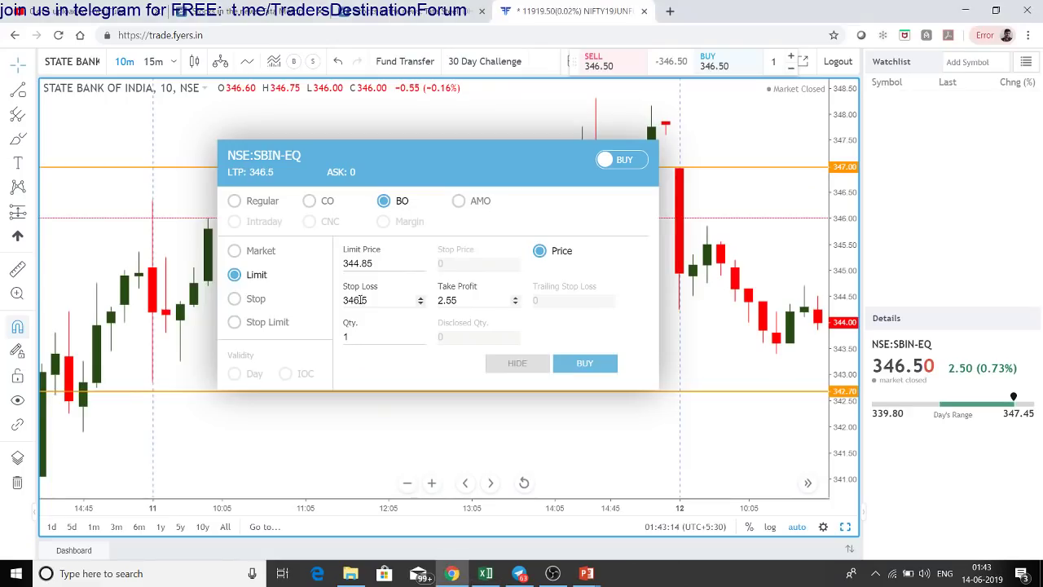
{"action": "key", "text": "ctrl+a"}
{"action": "type", "text": "1.75"}
Set the bracket order's quantity to 286, taken from the calculator's buy side in Excel
{"action": "key", "text": "alt+Tab"}
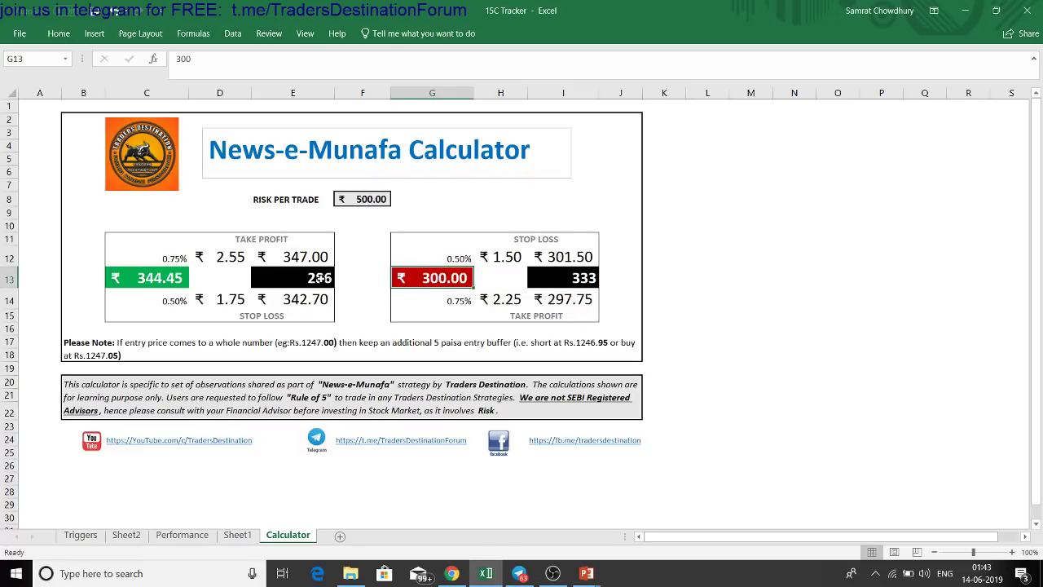
{"action": "key", "text": "alt+Tab"}
{"action": "left_click", "coordinate": [366, 336]}
{"action": "key", "text": "BackSpace"}
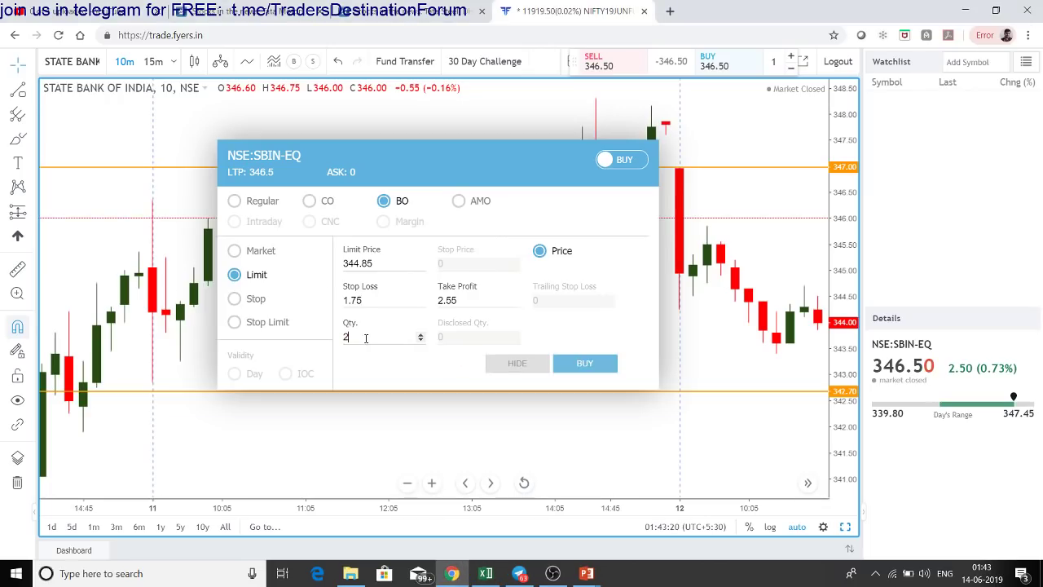
{"action": "type", "text": "286"}
Compare the order's limit price with the calculator's buy entry price, and close the order form without placing the order
{"action": "key", "text": "alt+Tab"}
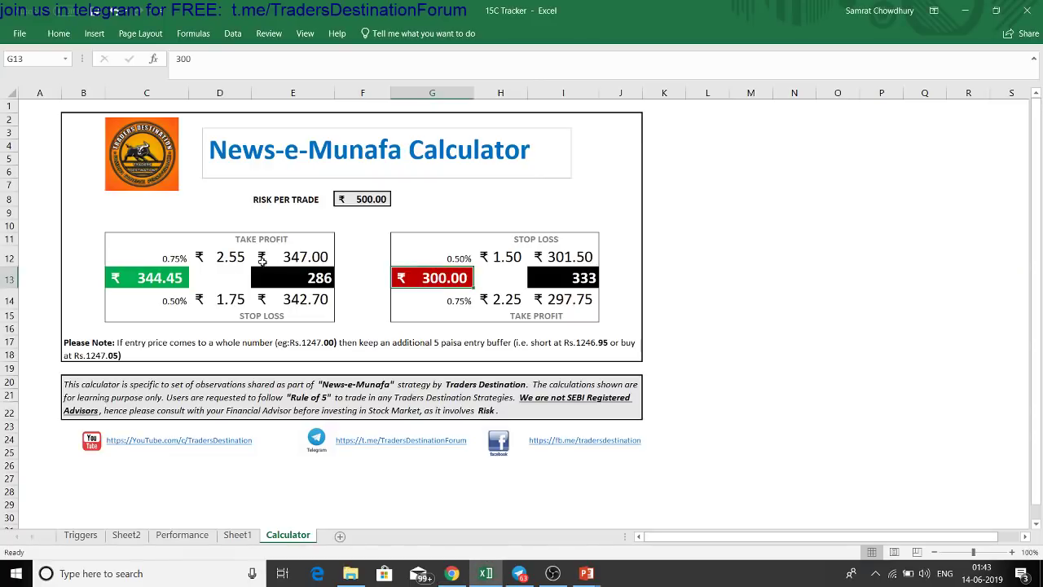
{"action": "left_click", "coordinate": [155, 278]}
{"action": "key", "text": "alt+Tab"}
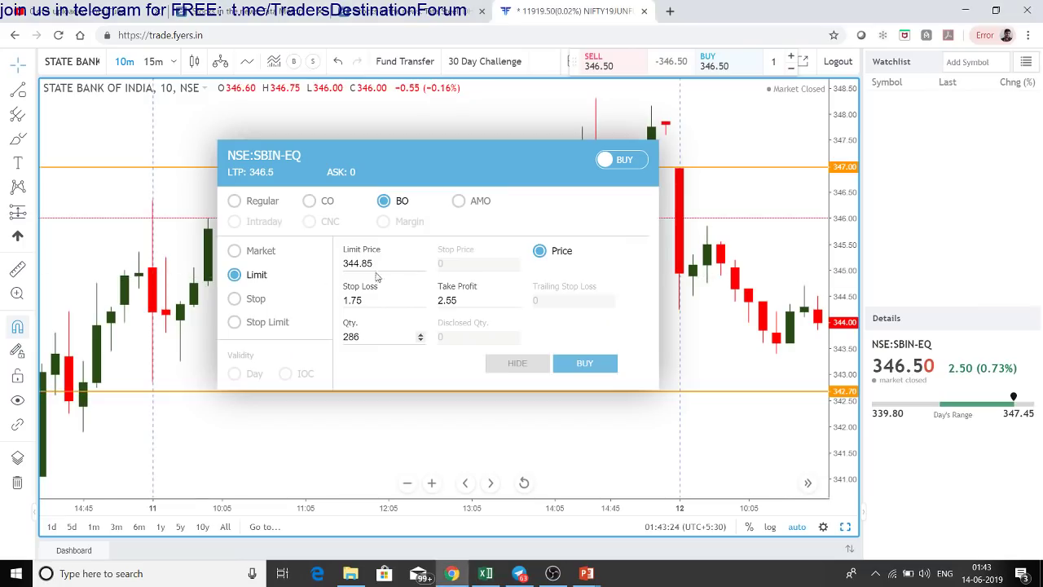
{"action": "key", "text": "alt+Tab"}
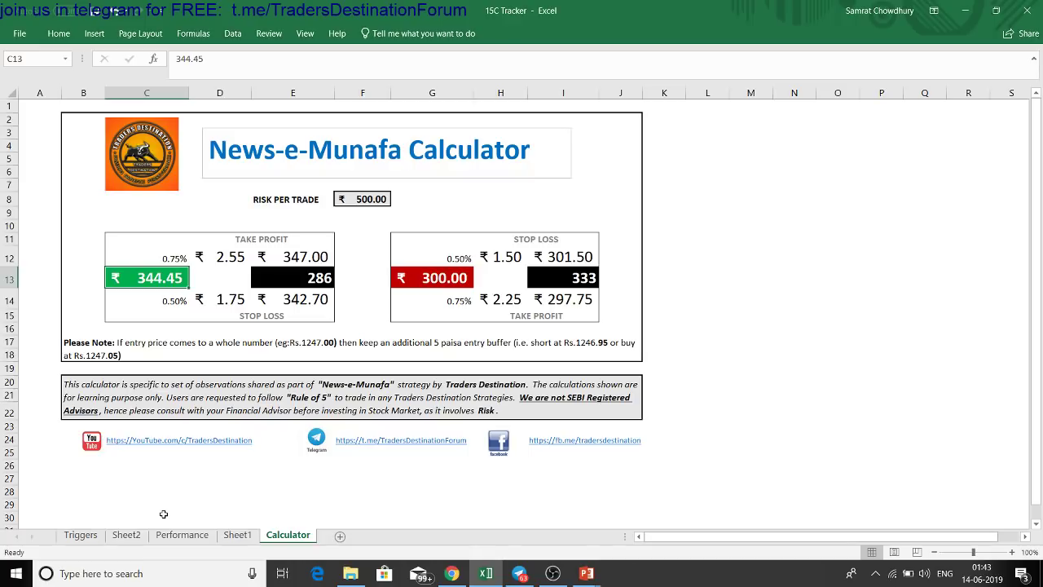
{"action": "key", "text": "alt+Tab"}
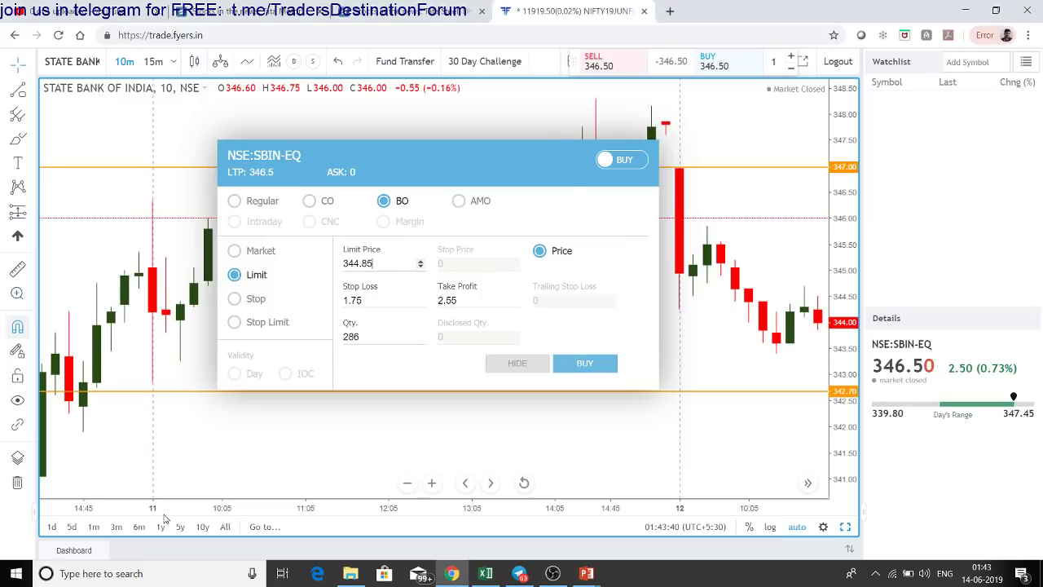
{"action": "key", "text": "Escape"}
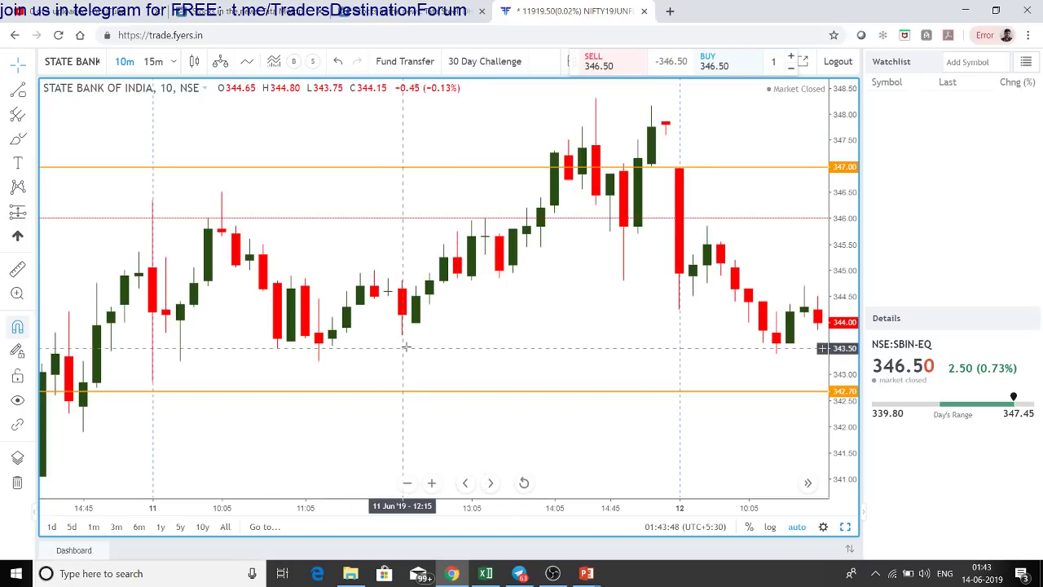
Find RELIANCE in the symbol search and load the NSE:RELIANCE-EQ chart
{"action": "type", "text": "RELIANCE"}
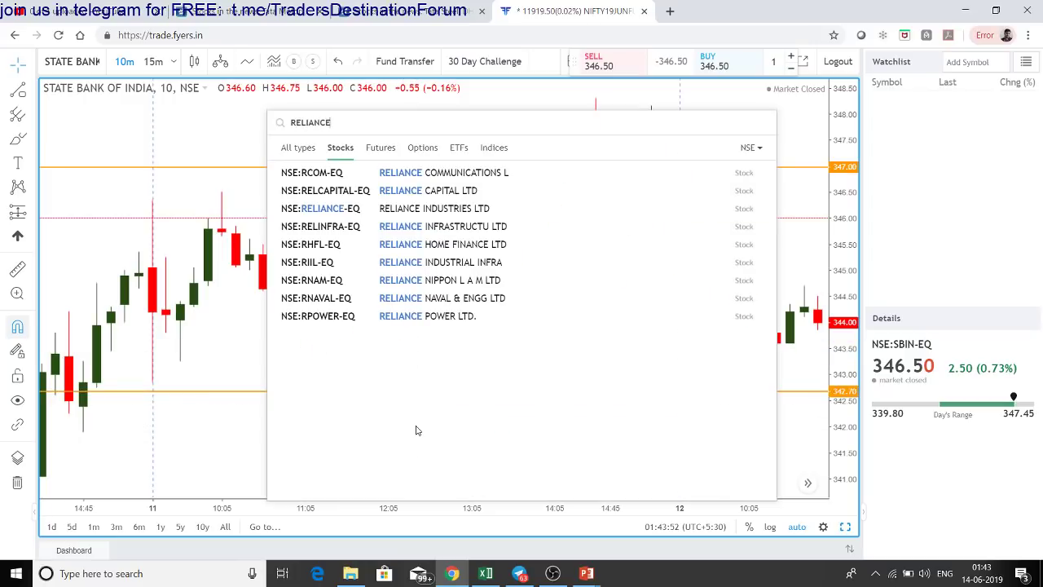
{"action": "left_click", "coordinate": [409, 210]}
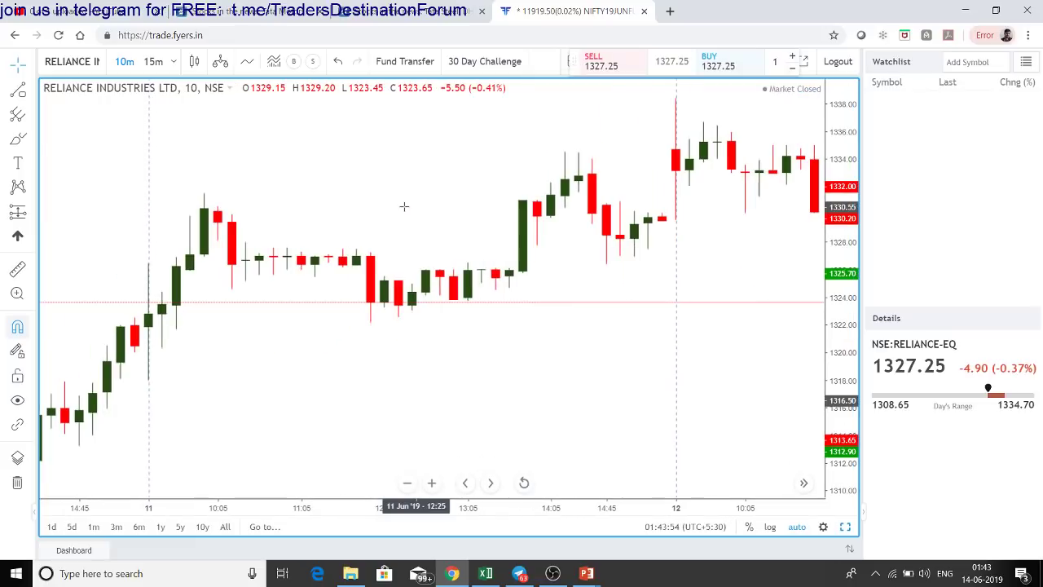
Switch to Sheet1 of the 15C Tracker workbook and check the June trade entry for RIL against the Reliance chart
{"action": "key", "text": "alt+Tab"}
{"action": "key", "text": "Tab"}
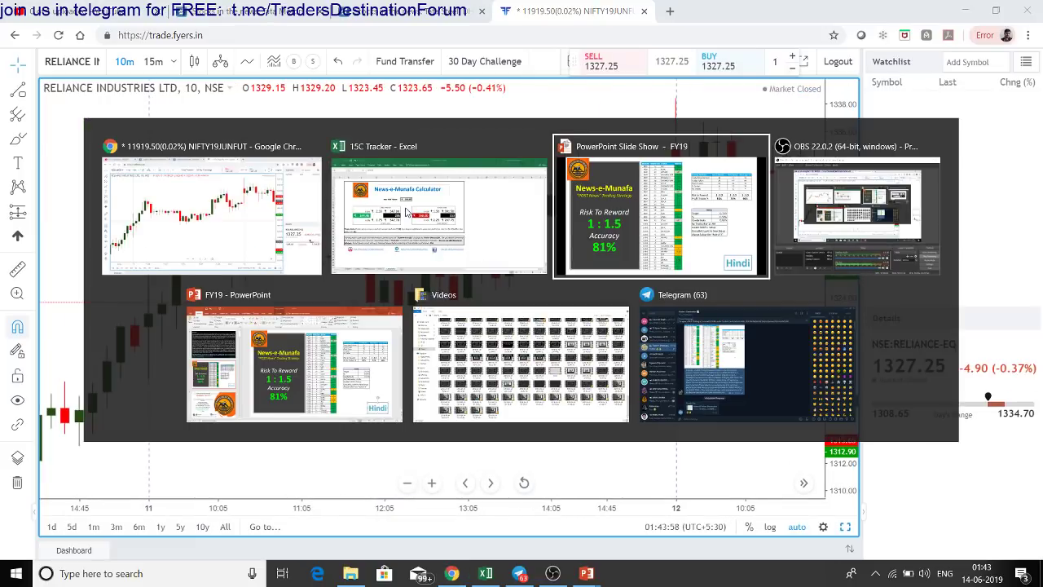
{"action": "key", "text": "Tab"}
{"action": "key", "text": "Tab"}
{"action": "key", "text": "Tab"}
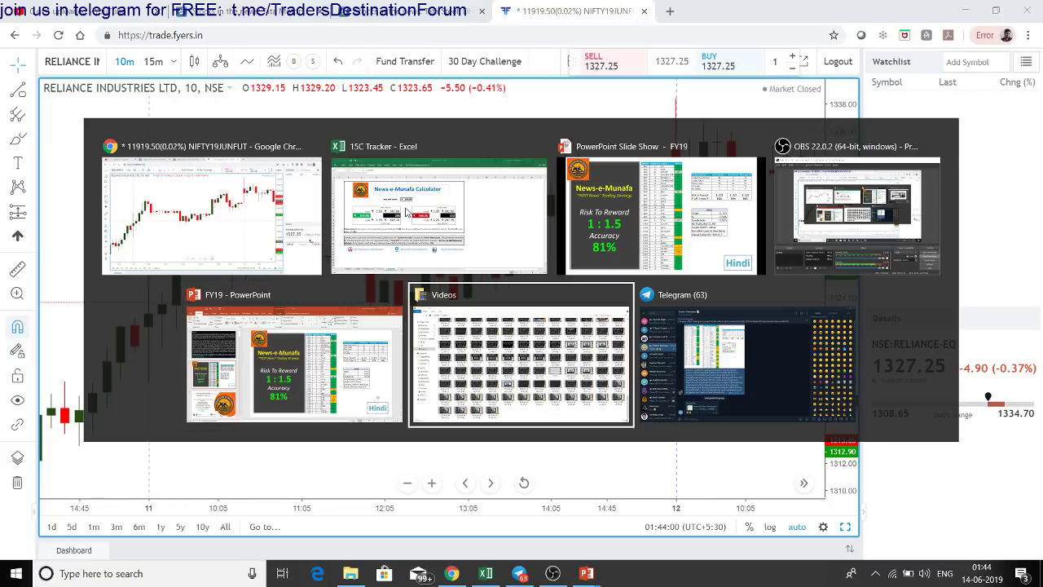
{"action": "key", "text": "Tab"}
{"action": "key", "text": "Tab"}
{"action": "key", "text": "Tab"}
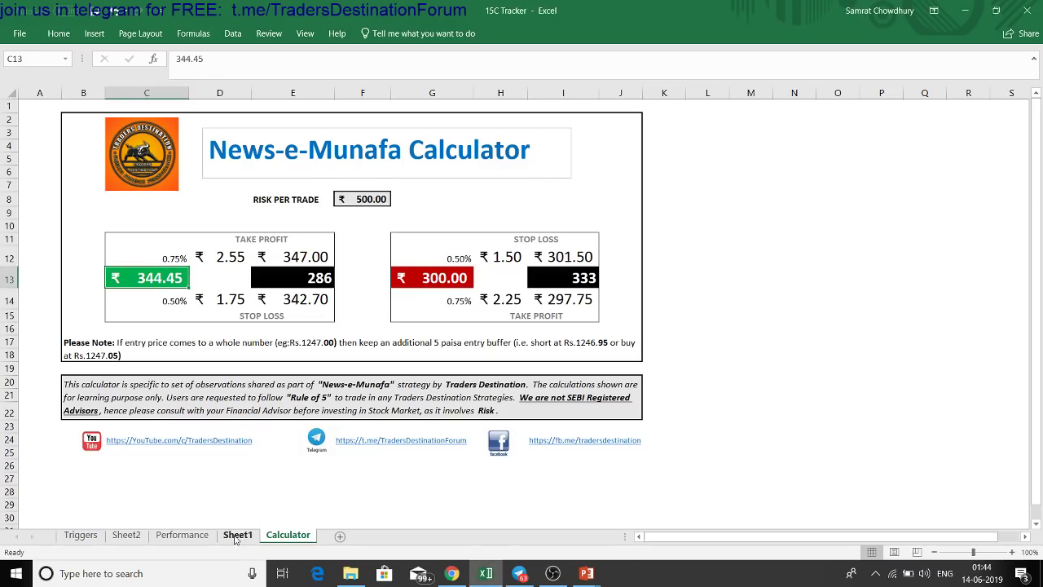
{"action": "left_click", "coordinate": [237, 535]}
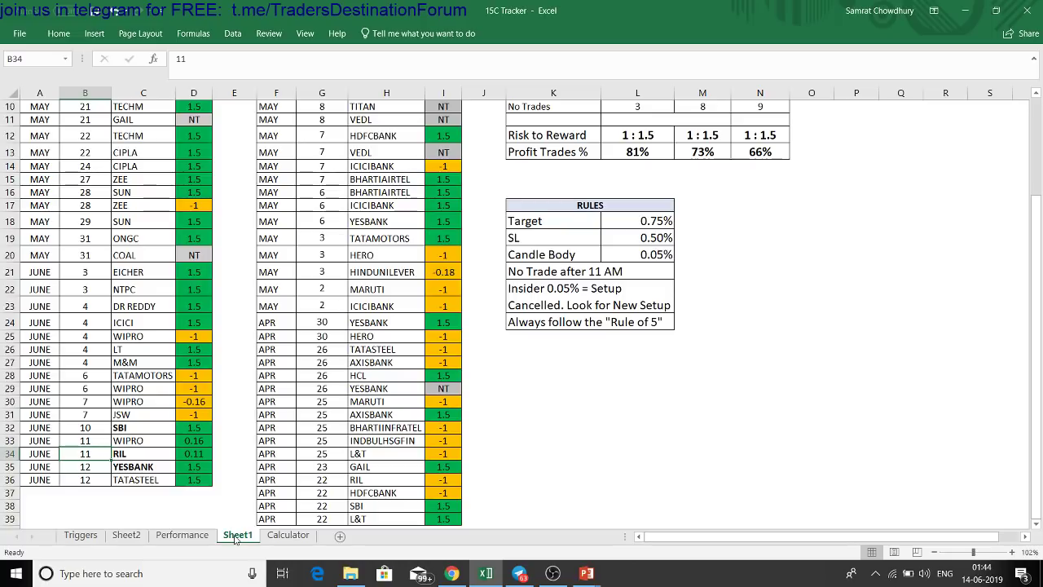
{"action": "key", "text": "alt+Tab"}
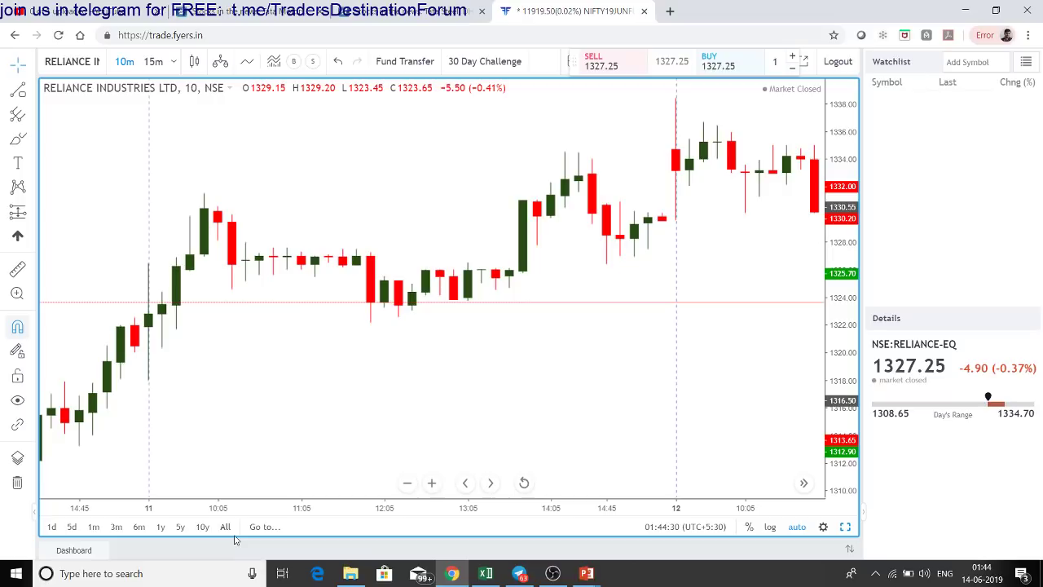
{"action": "key", "text": "alt+Tab"}
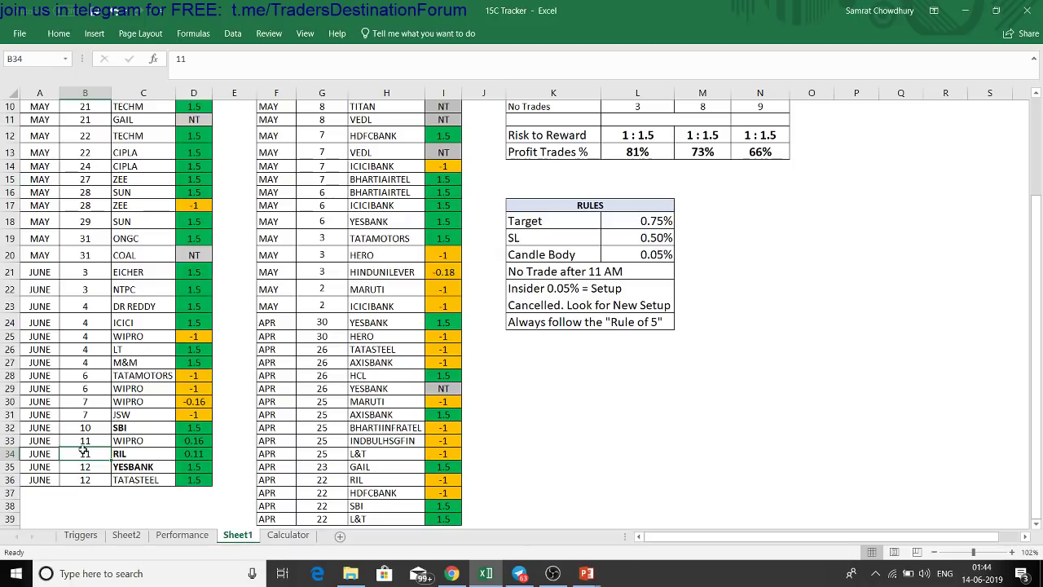
On the Reliance chart, draw a trend line from the 12 June 09:55 candle's low at 1333.00 and mark the 0.75% target at 1323.00 with a horizontal line
{"action": "key", "text": "alt+Tab"}
{"action": "left_click_drag", "start_coordinate": [391, 396], "coordinate": [116, 384]}
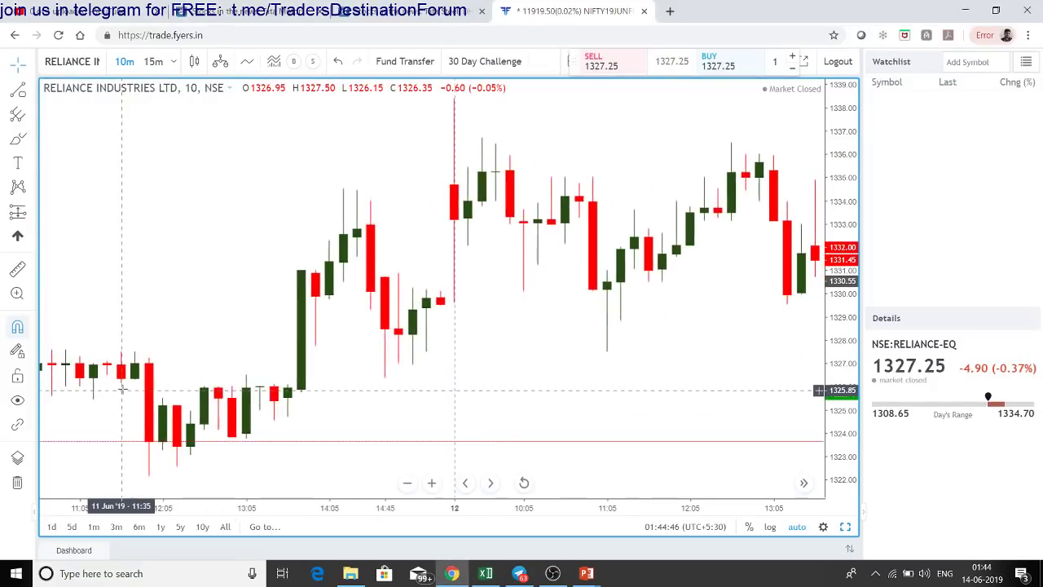
{"action": "left_click_drag", "start_coordinate": [648, 362], "coordinate": [426, 373]}
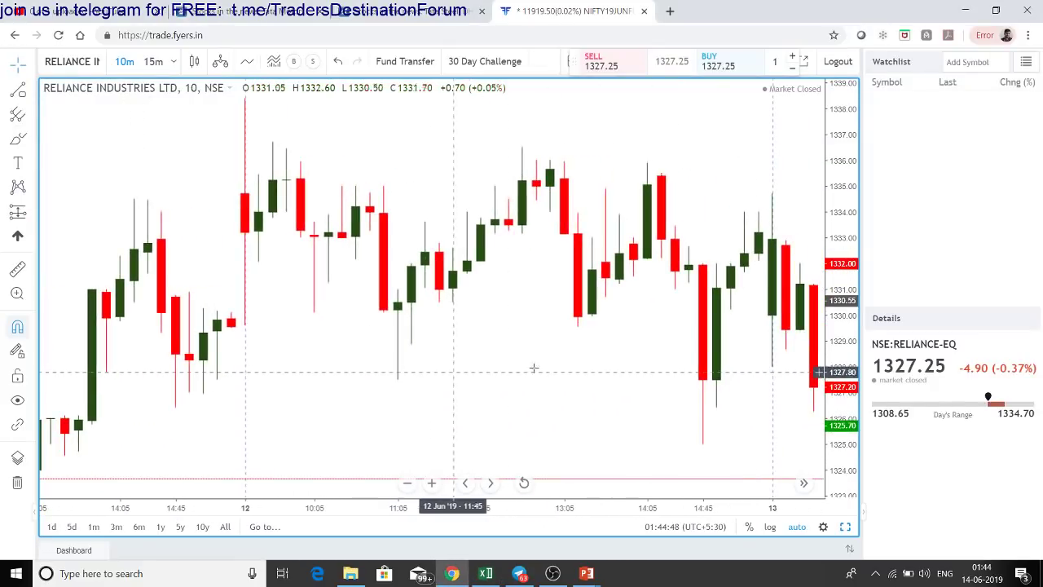
{"action": "left_click_drag", "start_coordinate": [533, 367], "coordinate": [421, 361]}
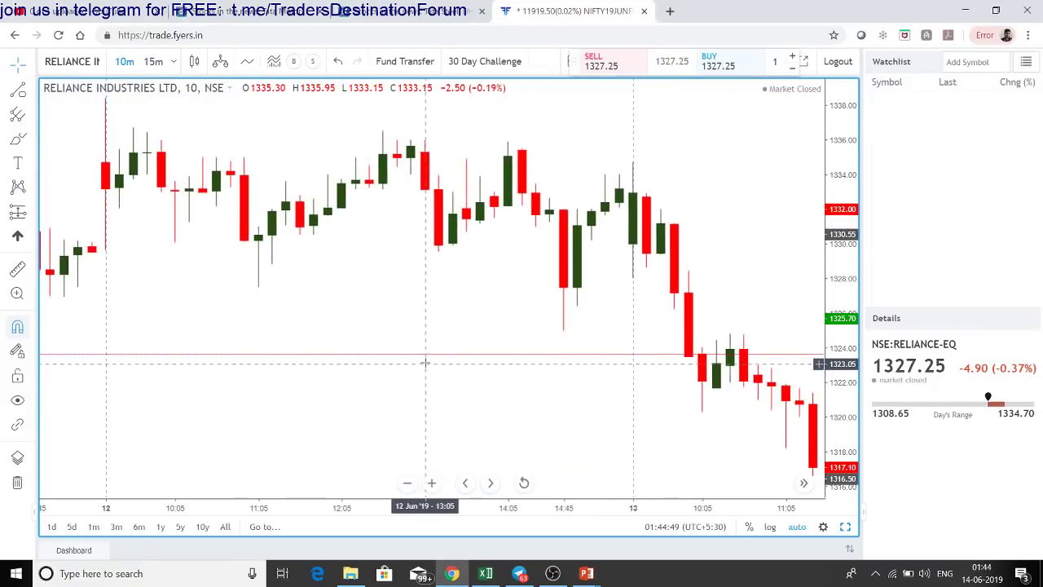
{"action": "left_click", "coordinate": [20, 93]}
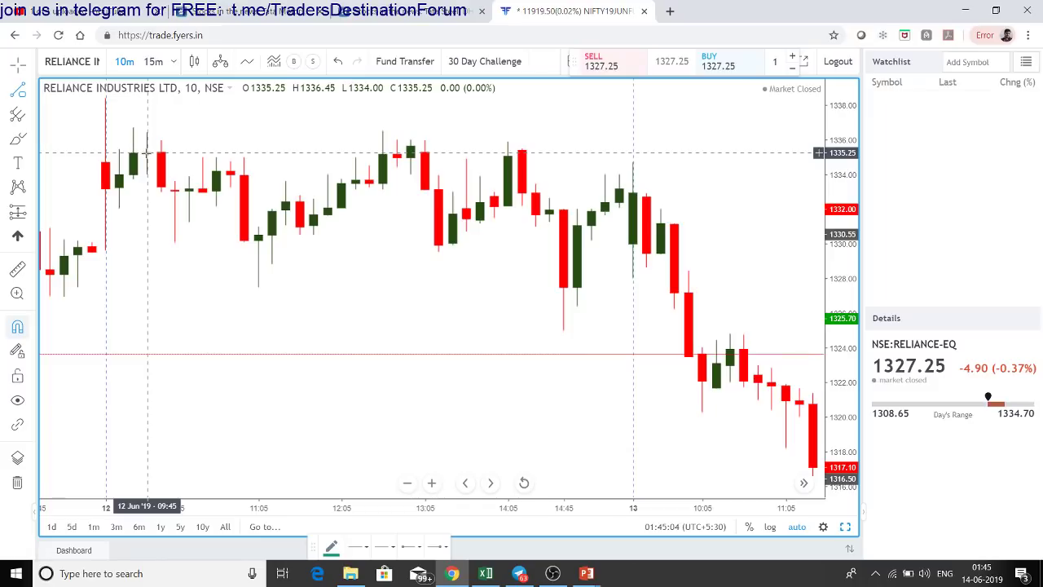
{"action": "left_click", "coordinate": [161, 191], "text": "shift"}
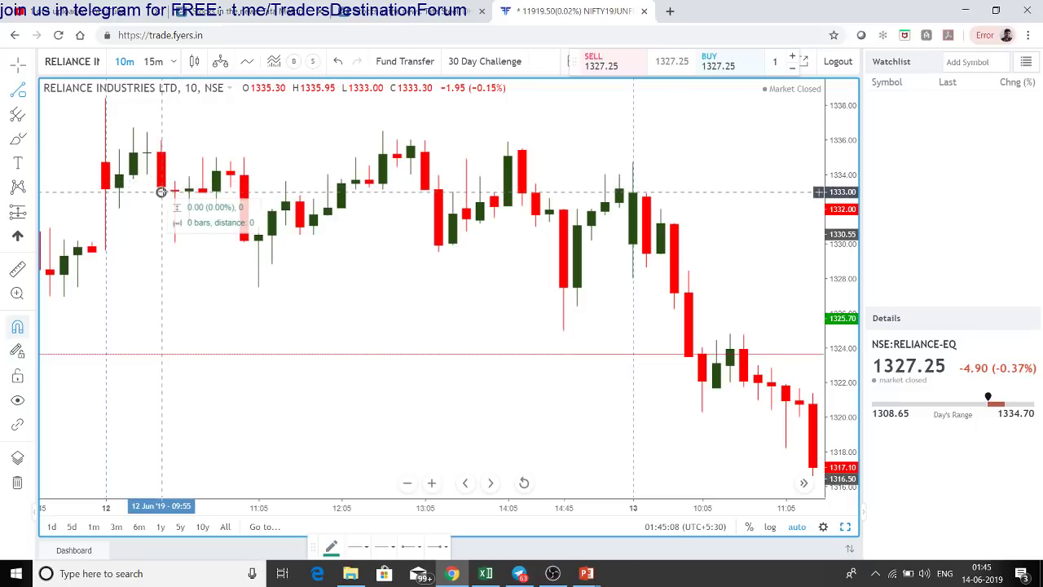
{"action": "left_click", "coordinate": [310, 363]}
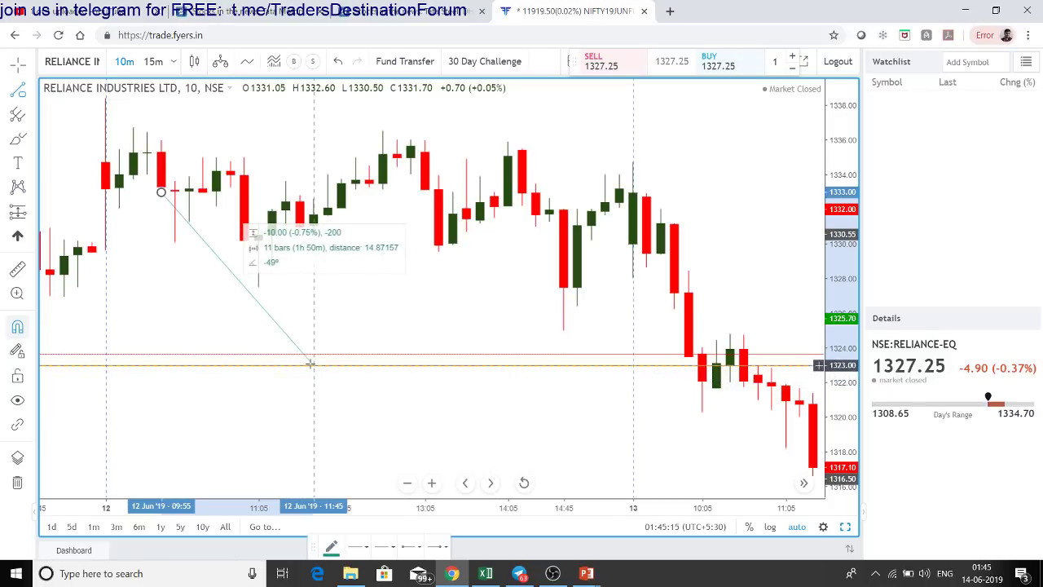
{"action": "left_click", "coordinate": [487, 127]}
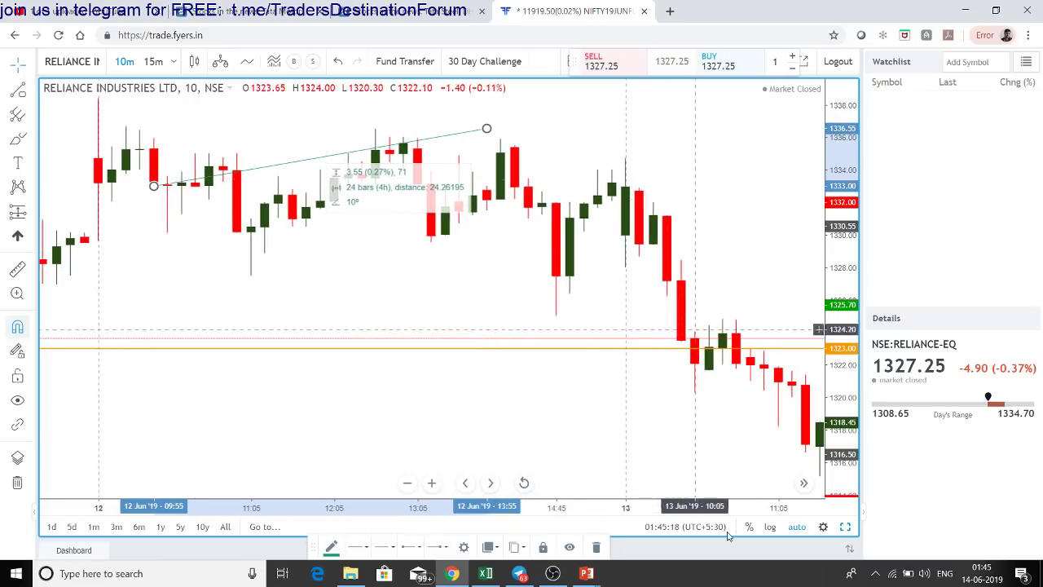
Use the trend line to mark the 0.50% stop loss with a horizontal line at 1339.65, and delete the trend line
{"action": "left_click_drag", "start_coordinate": [723, 201], "coordinate": [734, 304]}
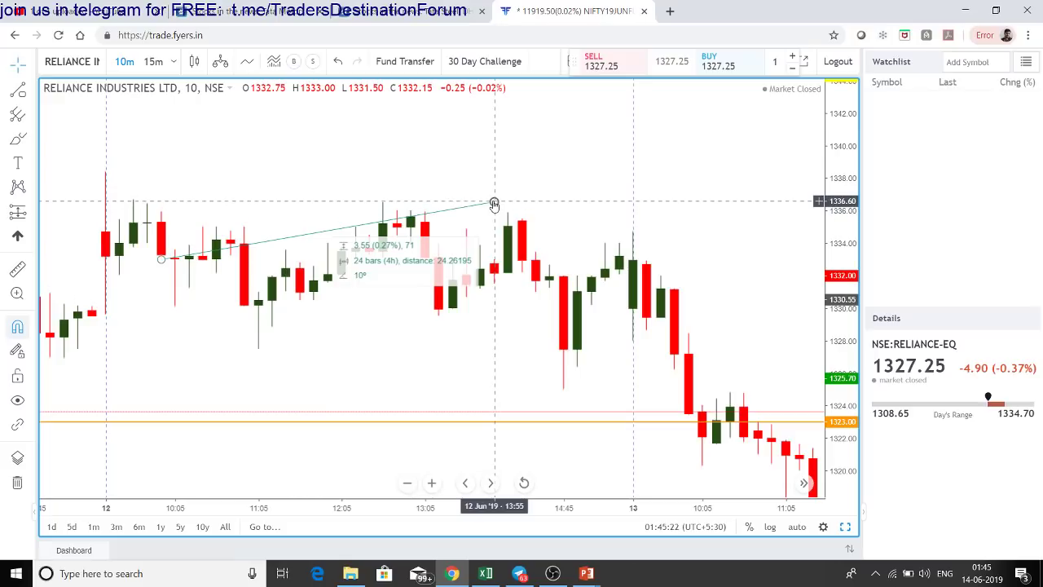
{"action": "left_click_drag", "start_coordinate": [494, 205], "coordinate": [480, 153]}
{"action": "key", "text": "alt+h"}
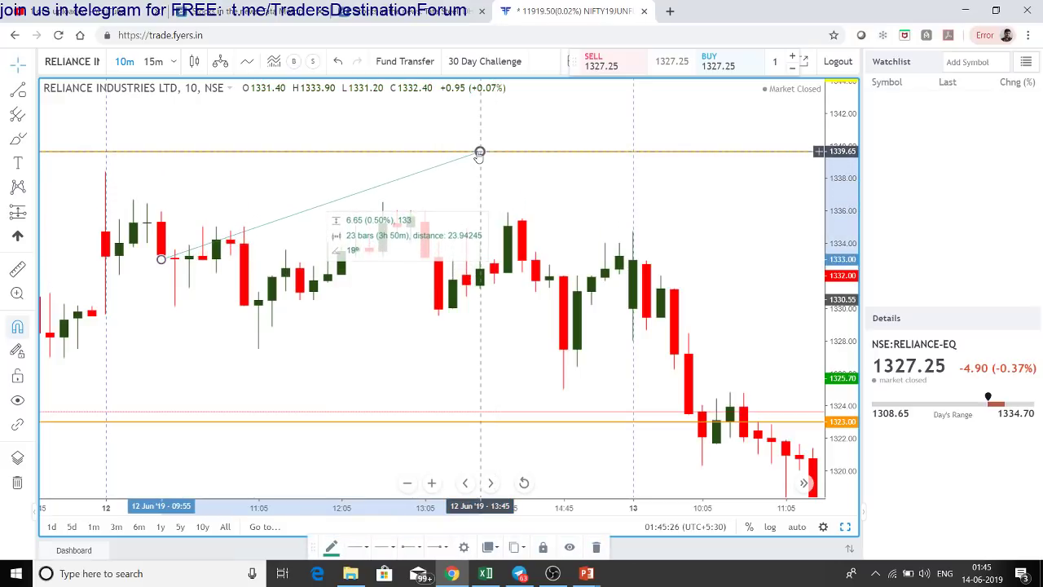
{"action": "left_click", "coordinate": [633, 220]}
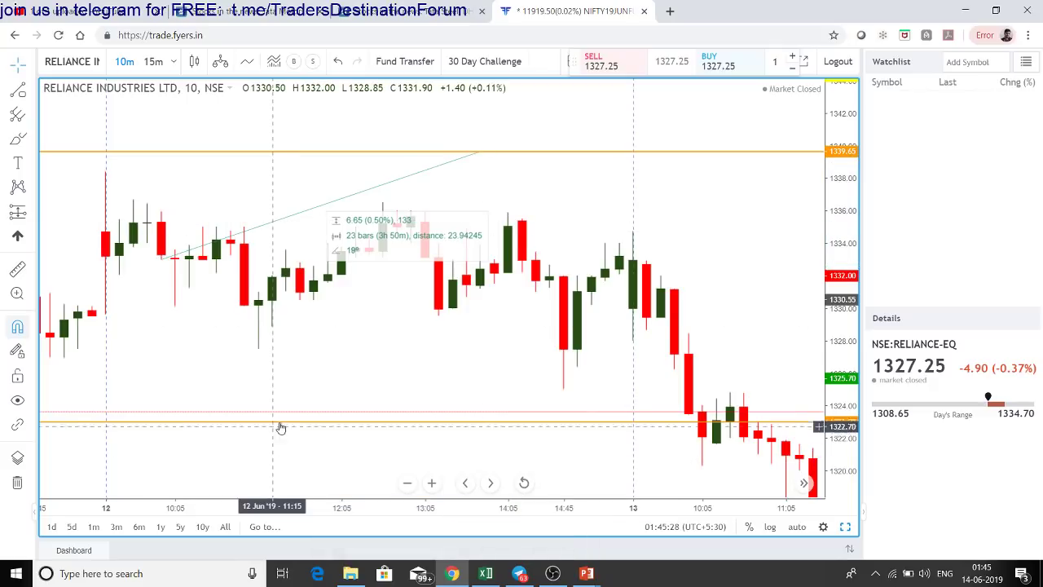
{"action": "left_click", "coordinate": [283, 223]}
{"action": "key", "text": "Delete"}
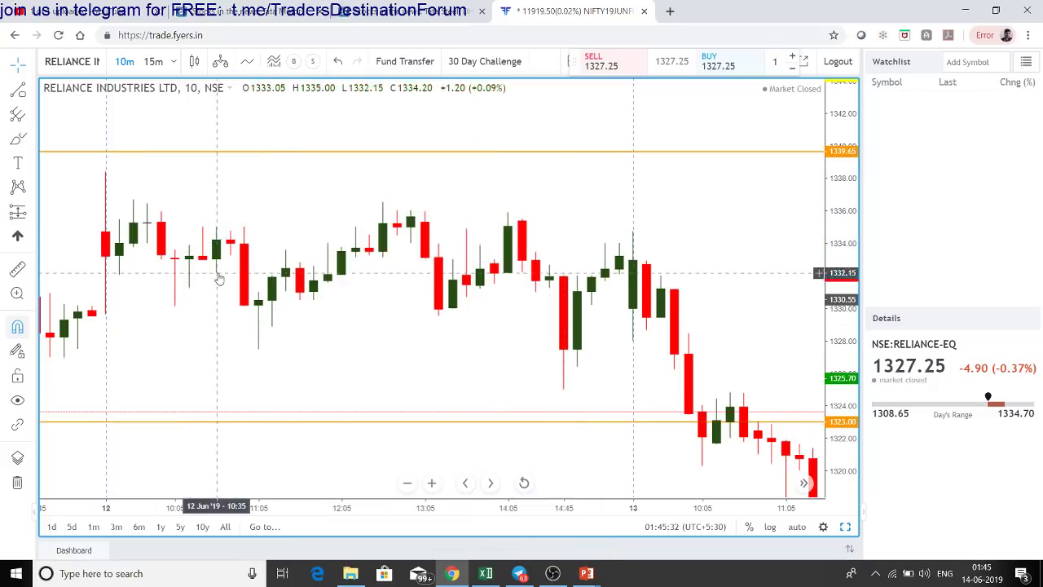
Measure price moves from the 12 June 09:55 candle's low with a temporary trend line, and discard it
{"action": "left_click", "coordinate": [19, 90]}
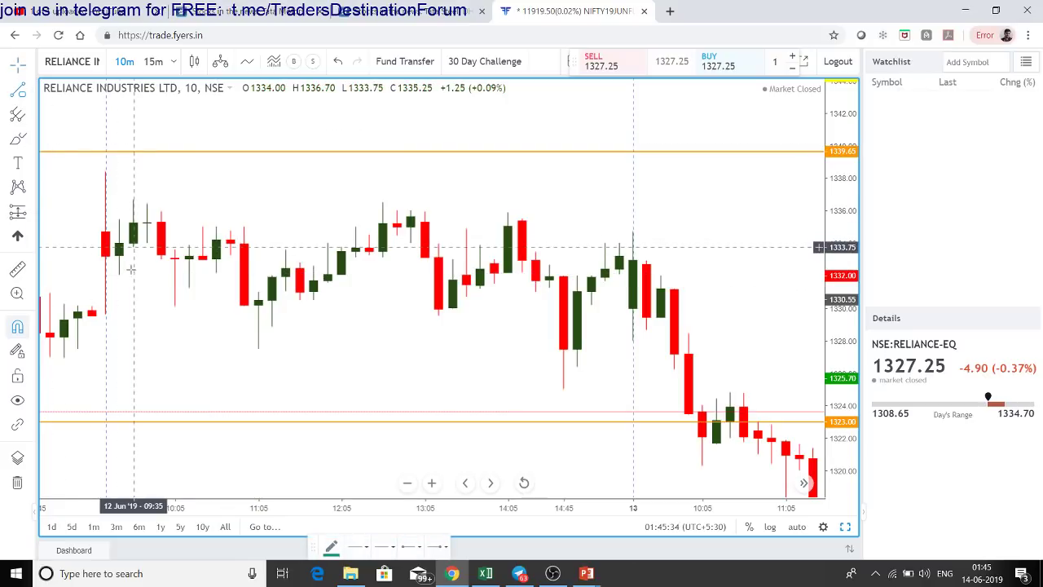
{"action": "left_click", "coordinate": [161, 259]}
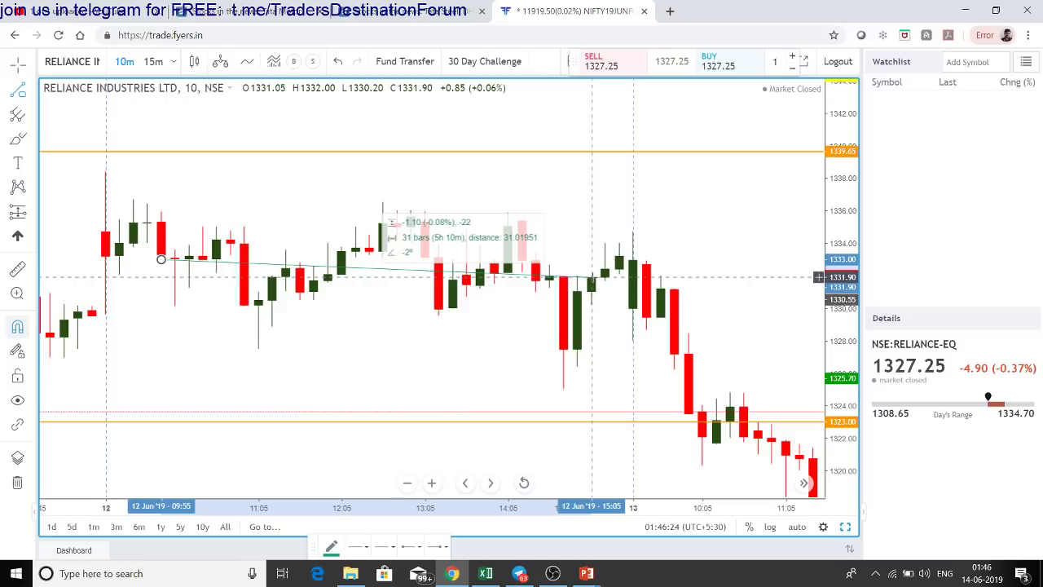
{"action": "key", "text": "Escape"}
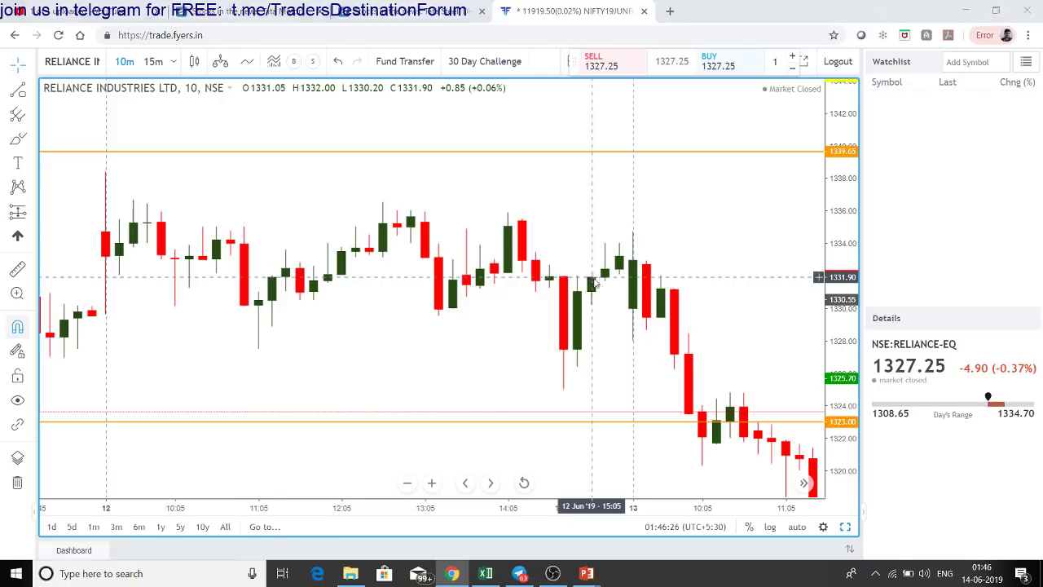
Check the June trades in the tracker's Sheet1 in Excel, and load the NSE:YESBANK-EQ chart in Chrome
{"action": "key", "text": "alt+Tab"}
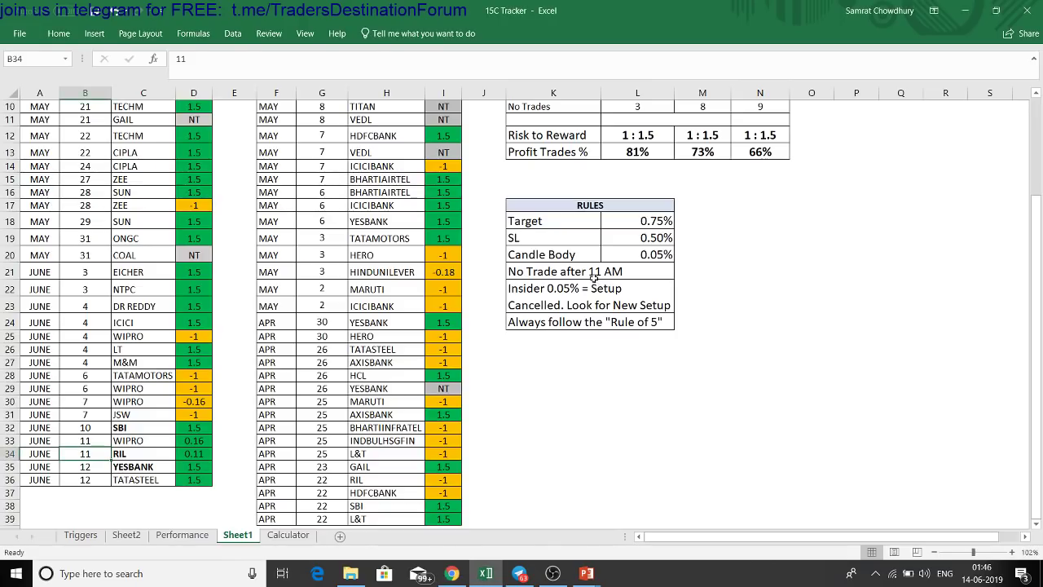
{"action": "key", "text": "alt+Tab"}
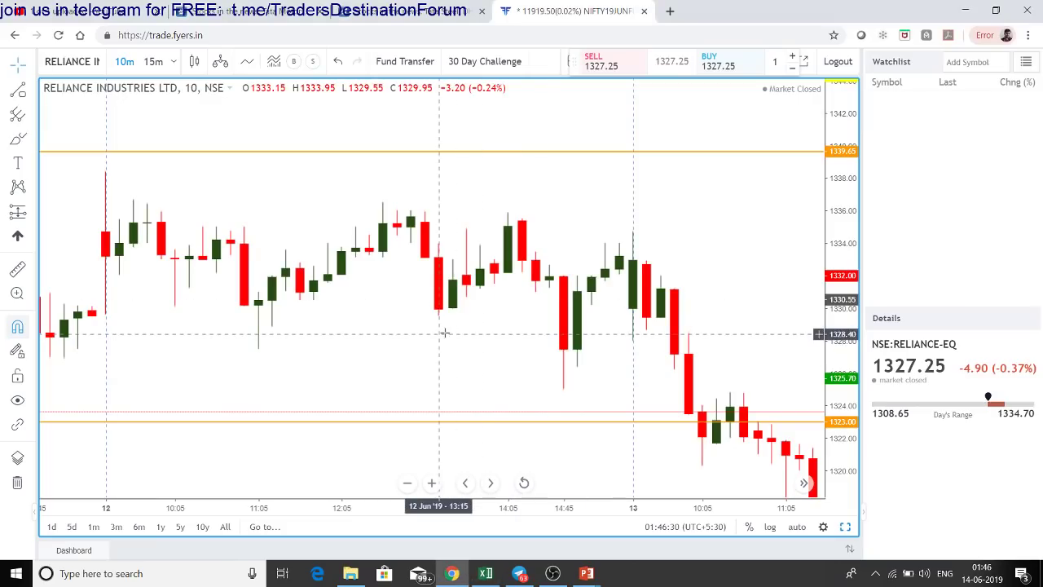
{"action": "type", "text": "YESB"}
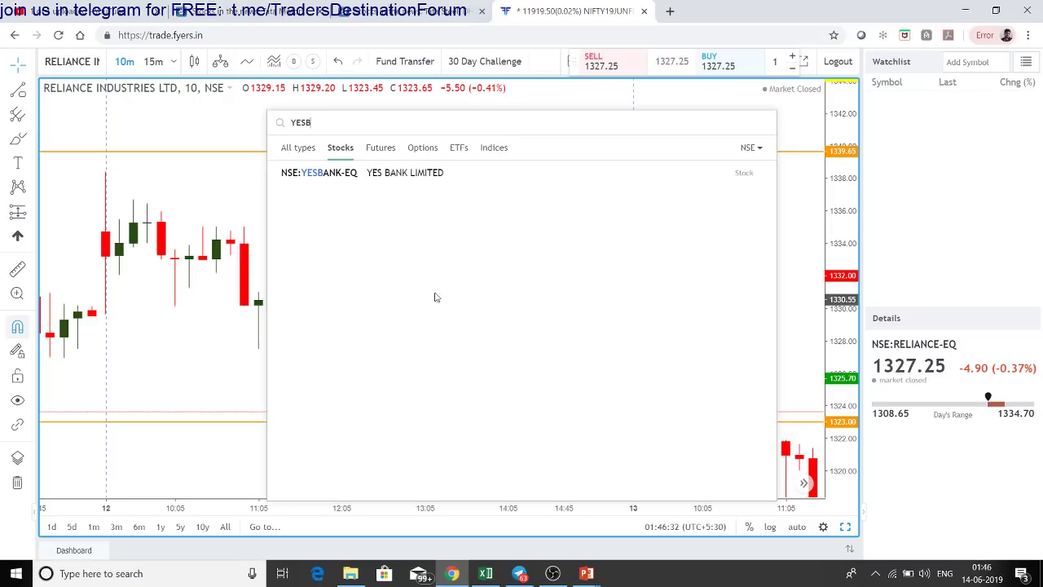
{"action": "left_click", "coordinate": [379, 176]}
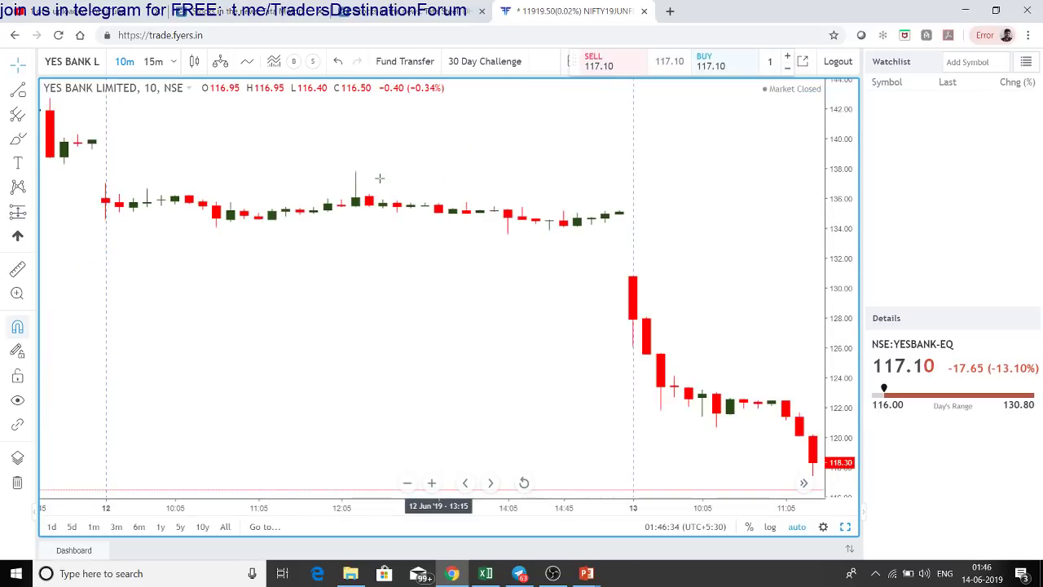
Switch to the Calculator sheet of the 15C Tracker workbook and set the buy entry price to 300.05
{"action": "key", "text": "alt+Tab"}
{"action": "key", "text": "alt+Tab"}
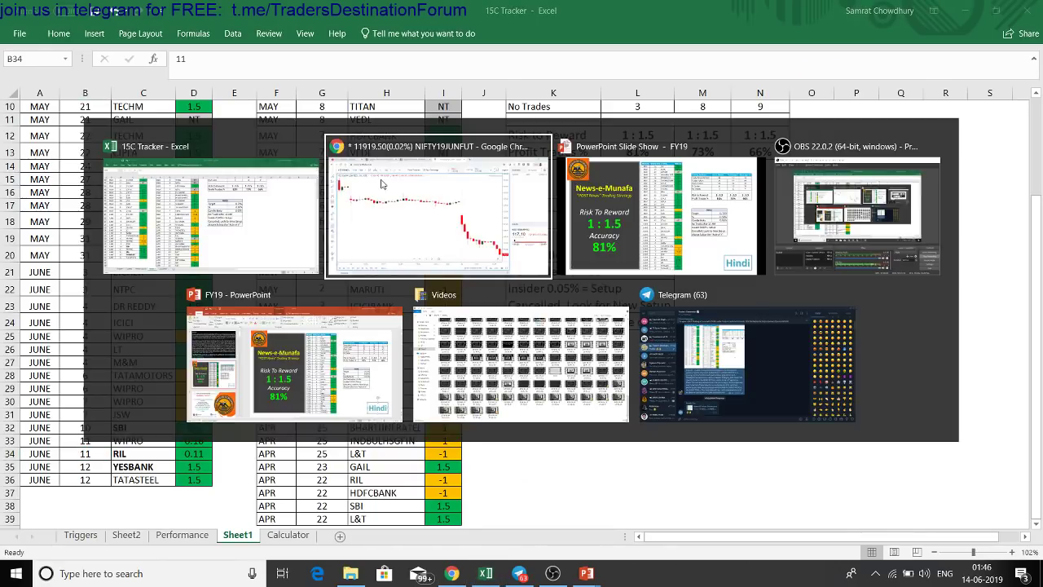
{"action": "left_click", "coordinate": [277, 193]}
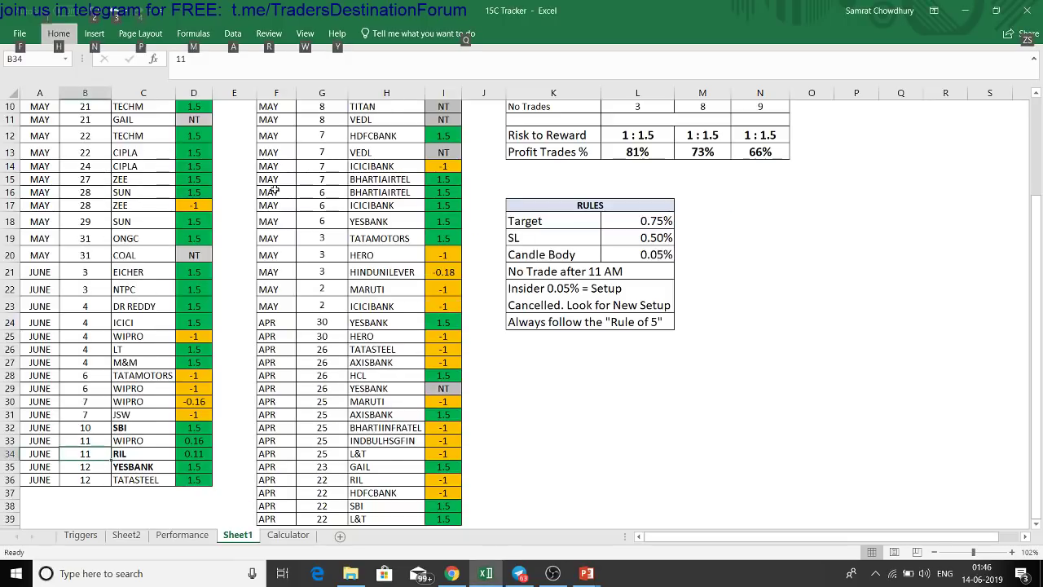
{"action": "left_click", "coordinate": [300, 539]}
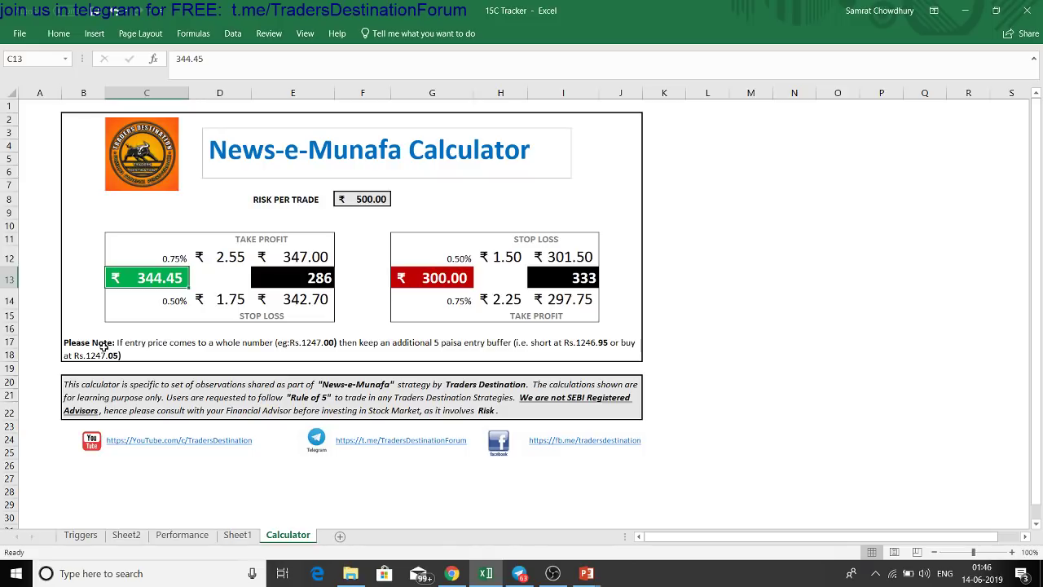
{"action": "left_click", "coordinate": [446, 278]}
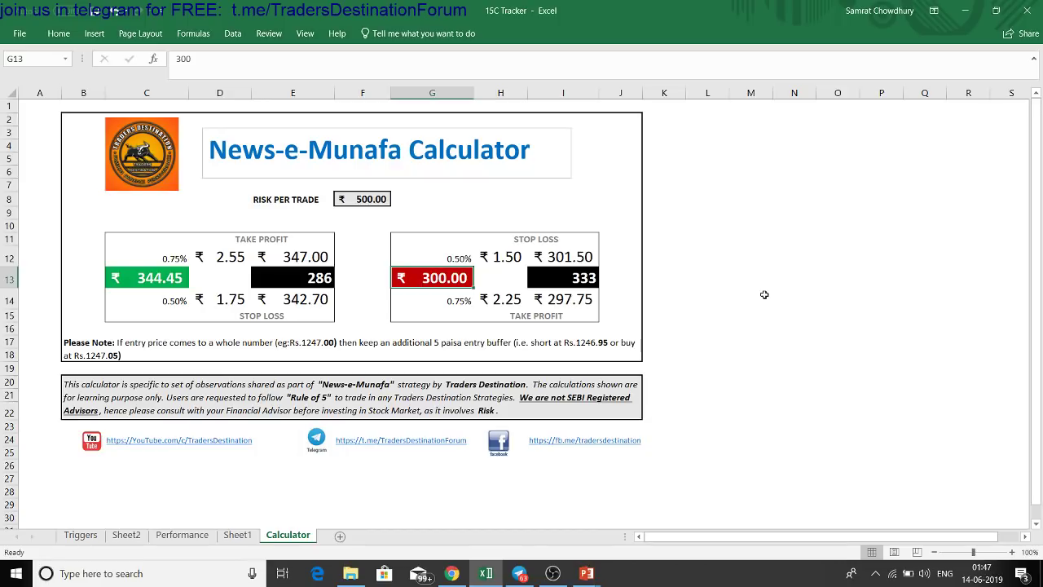
{"action": "left_click", "coordinate": [163, 277]}
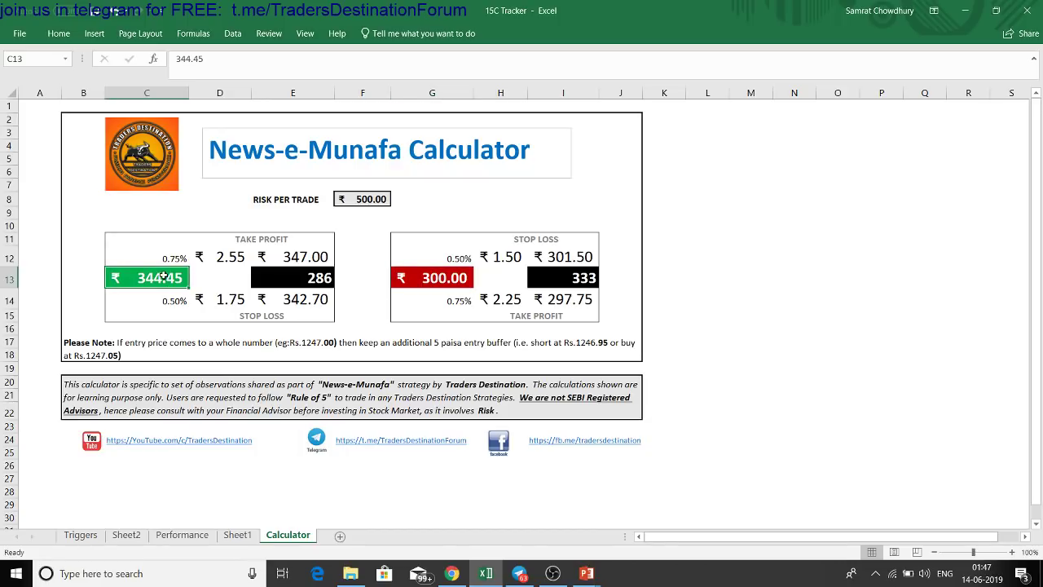
{"action": "type", "text": "300"}
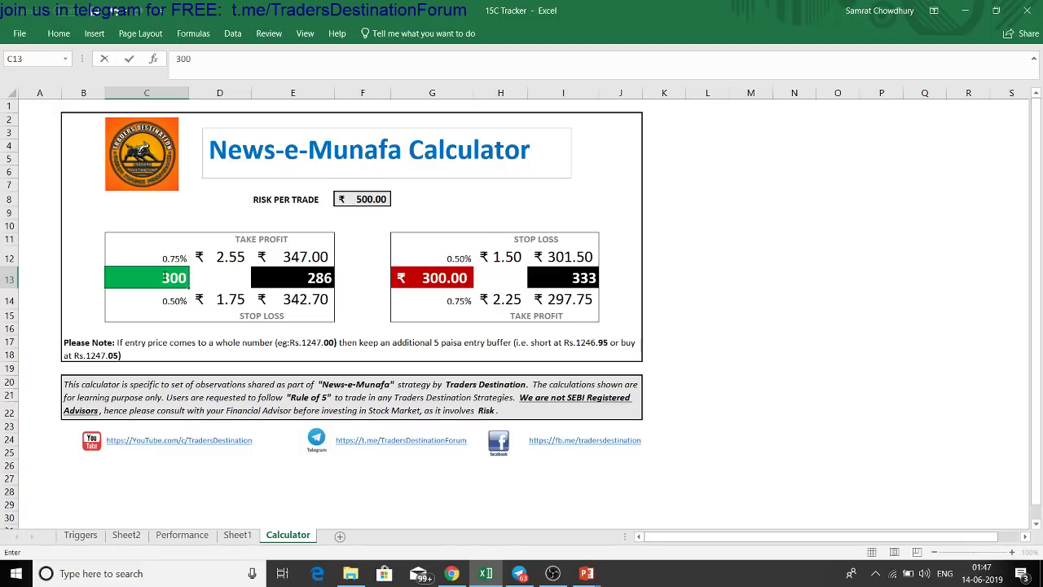
{"action": "type", "text": ".05"}
Set the calculator's sell entry price to 299.95
{"action": "left_click", "coordinate": [402, 271]}
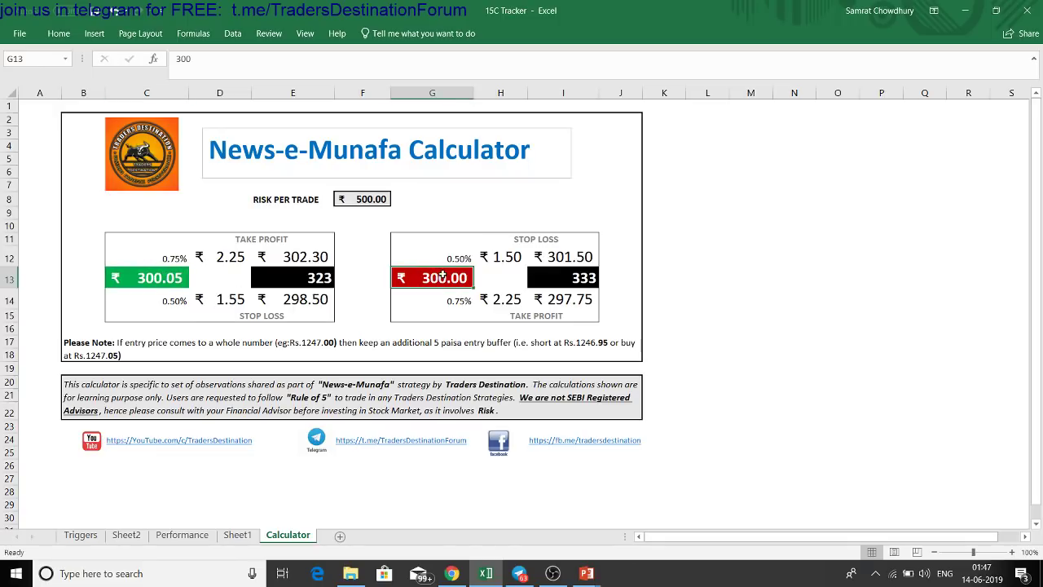
{"action": "type", "text": "299"}
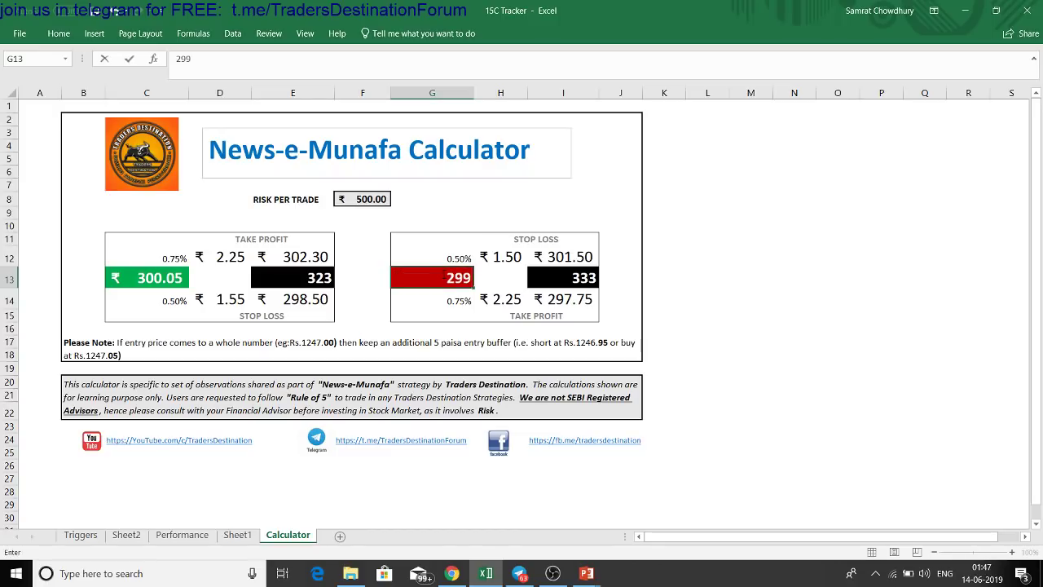
{"action": "type", "text": ".95"}
{"action": "key", "text": "Return"}
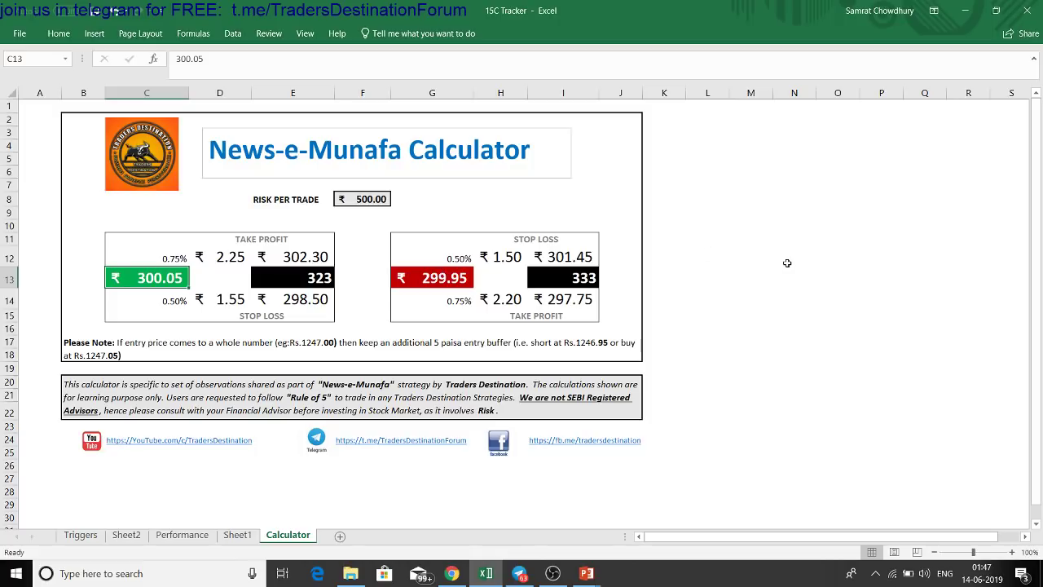
On the Yes Bank chart, mark the 13 June 09:15 candle's low at 126.05, the target at 125.05 and the stop loss at 126.70 with horizontal lines
{"action": "key", "text": "alt+Tab"}
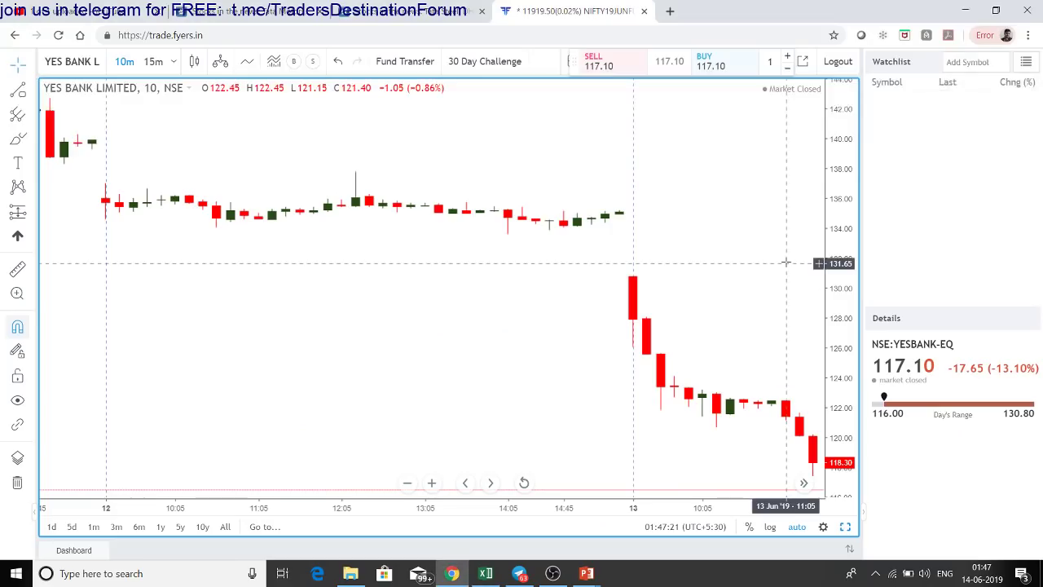
{"action": "left_click", "coordinate": [491, 483]}
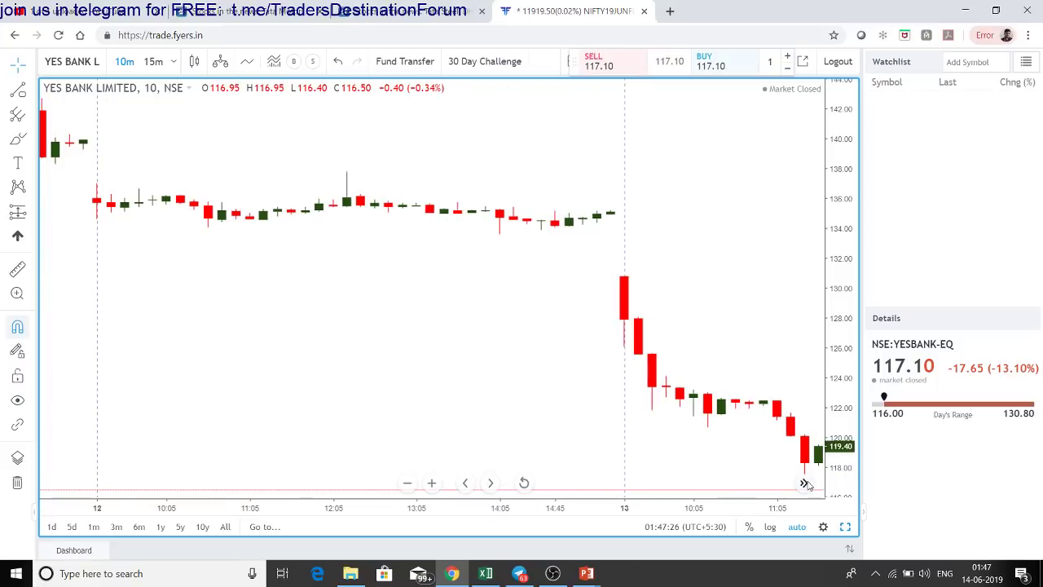
{"action": "left_click", "coordinate": [804, 483]}
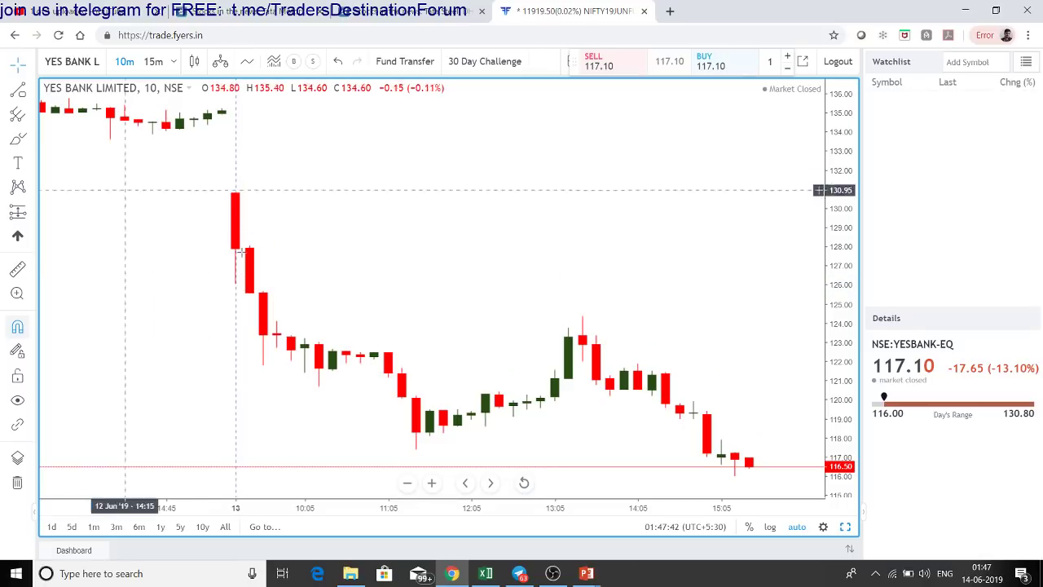
{"action": "left_click", "coordinate": [18, 90]}
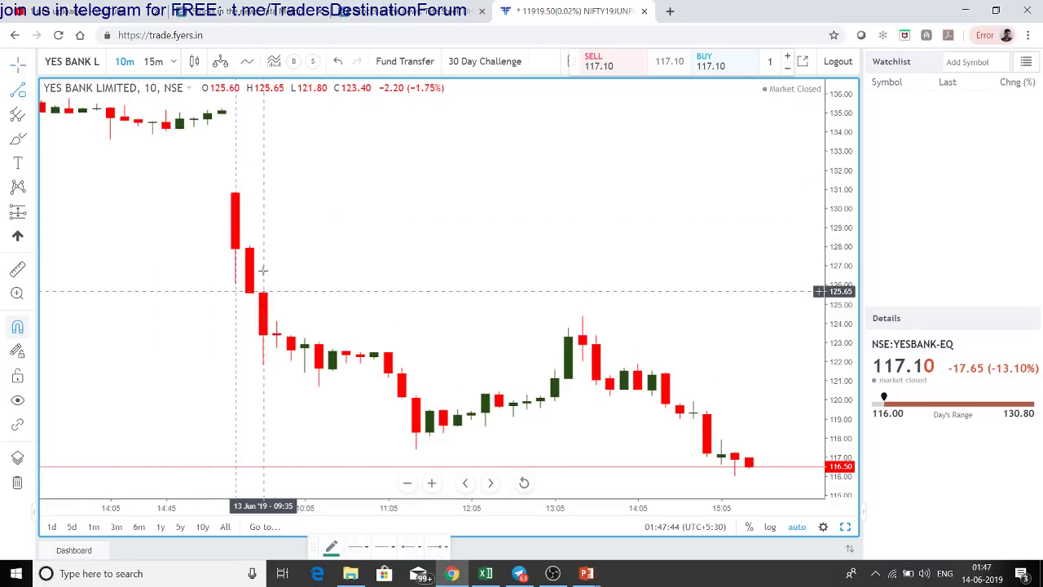
{"action": "left_click", "coordinate": [237, 283]}
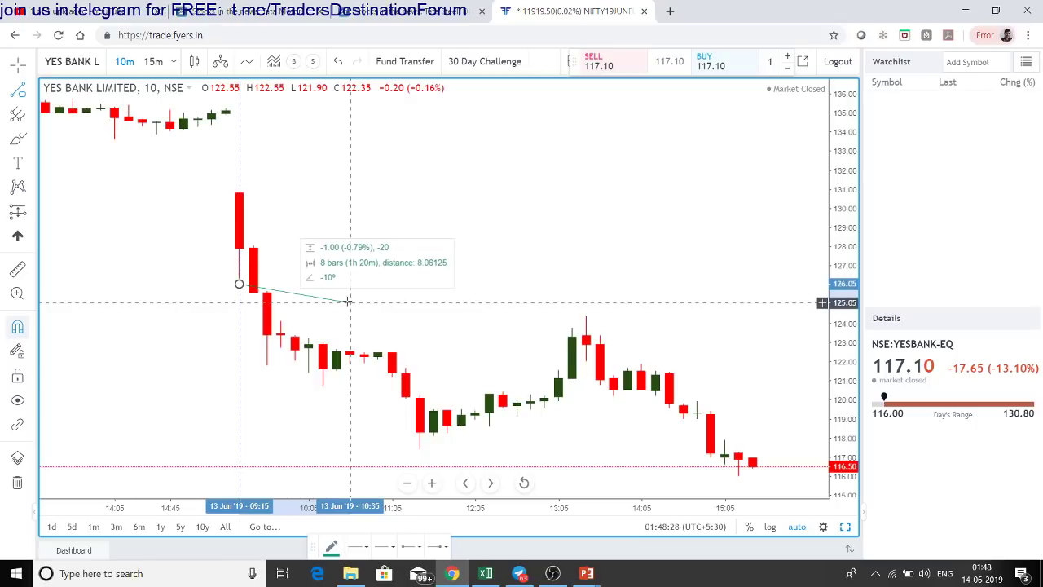
{"action": "key", "text": "alt+h"}
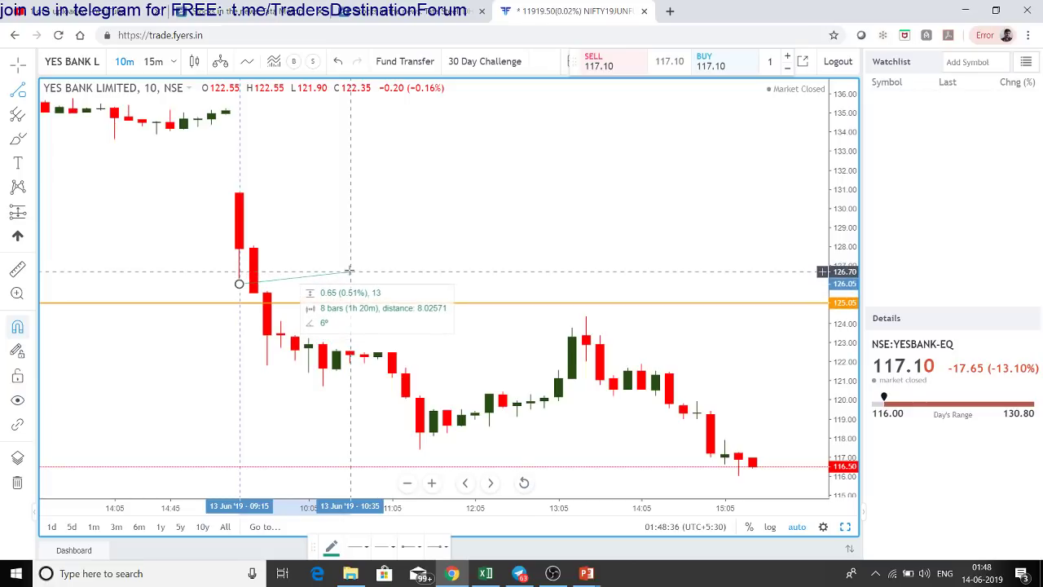
{"action": "key", "text": "alt+h"}
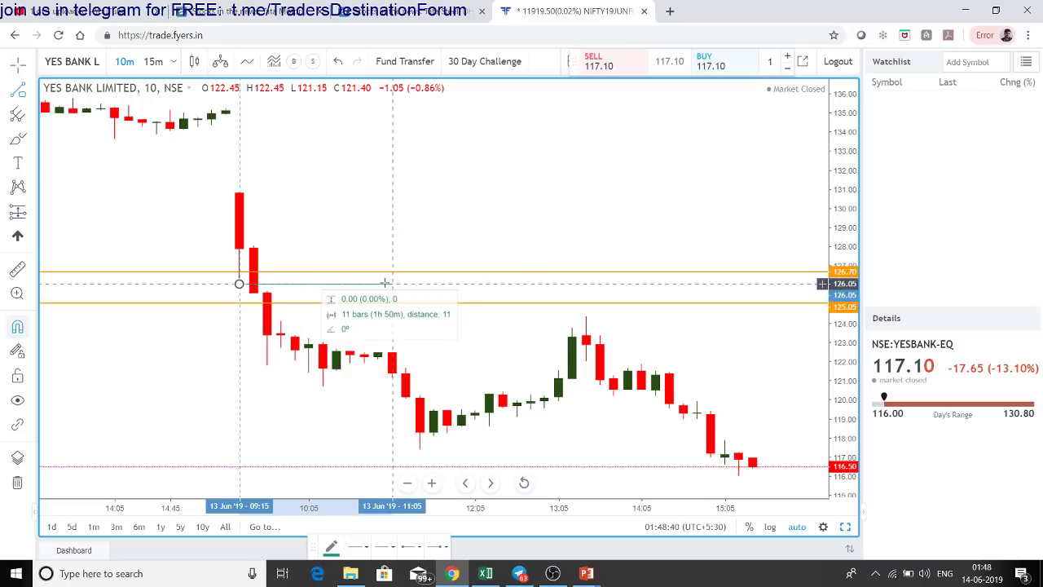
{"action": "key", "text": "Escape"}
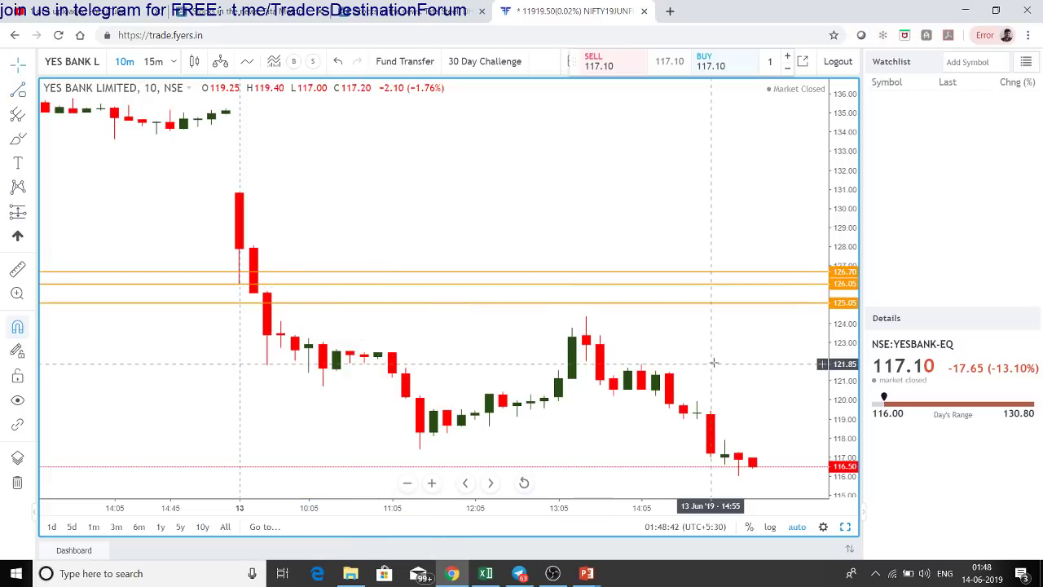
Switch the Yes Bank chart to a 1-minute interval and turn on automatic price scaling
{"action": "left_click_drag", "start_coordinate": [845, 392], "coordinate": [845, 188]}
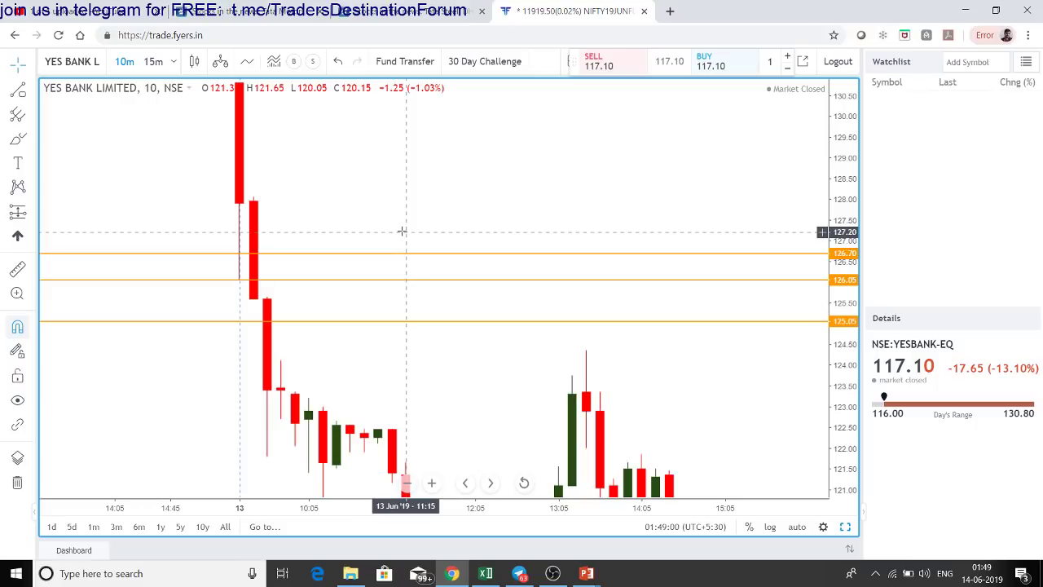
{"action": "type", "text": "1"}
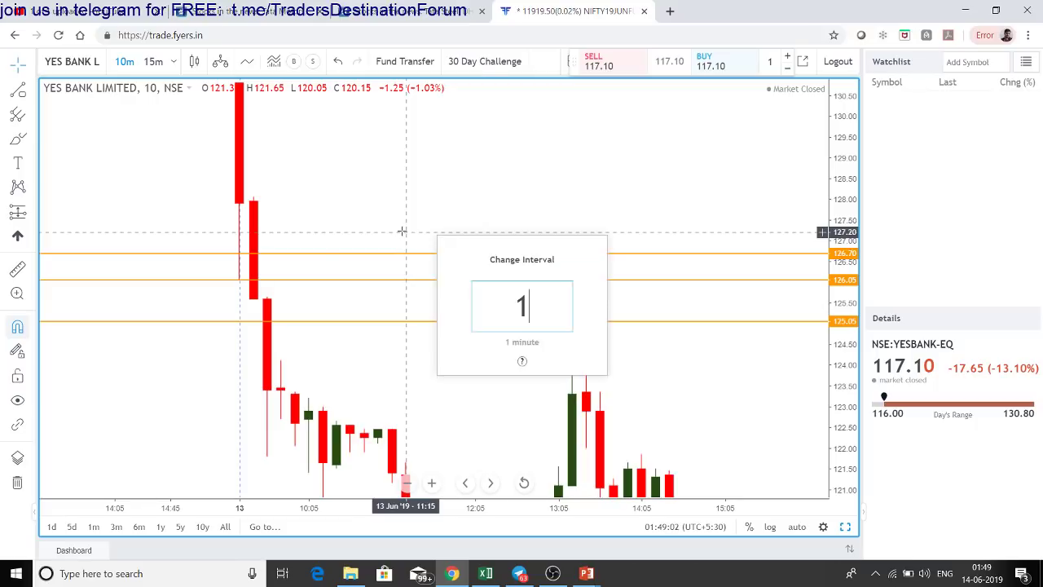
{"action": "key", "text": "Return"}
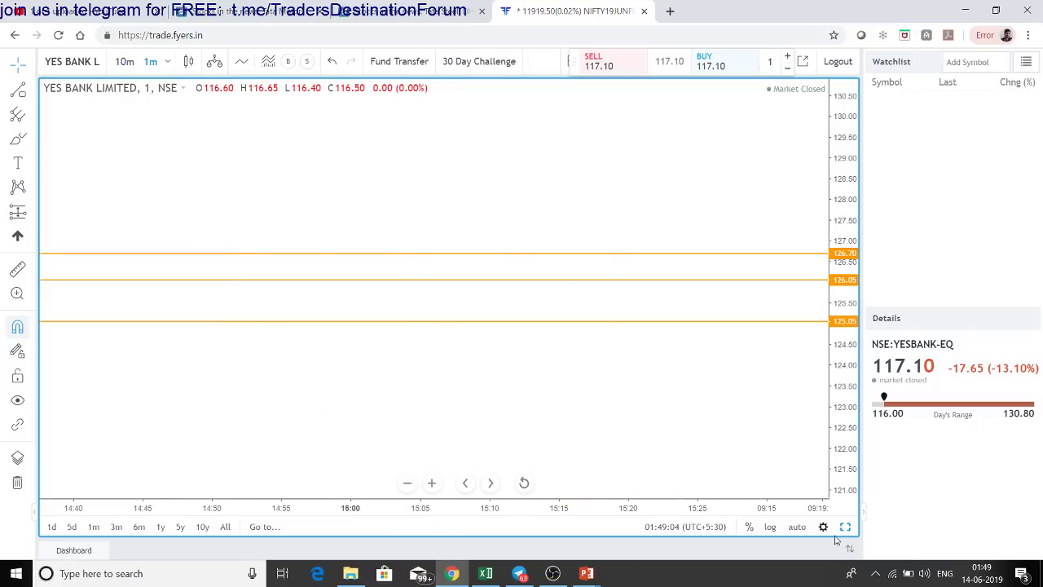
{"action": "left_click", "coordinate": [797, 526]}
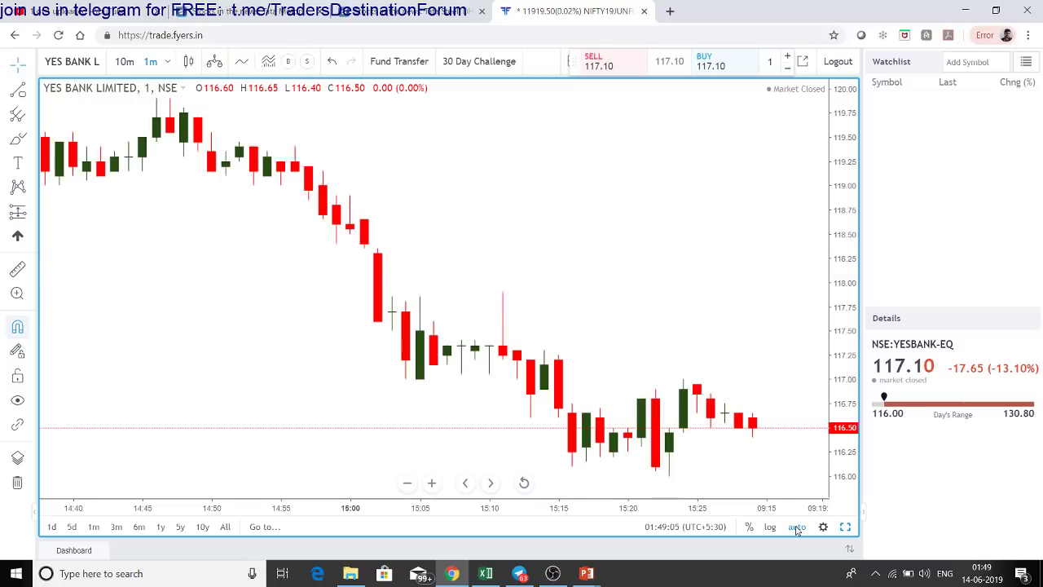
{"action": "left_click", "coordinate": [256, 528]}
{"action": "left_click", "coordinate": [522, 464]}
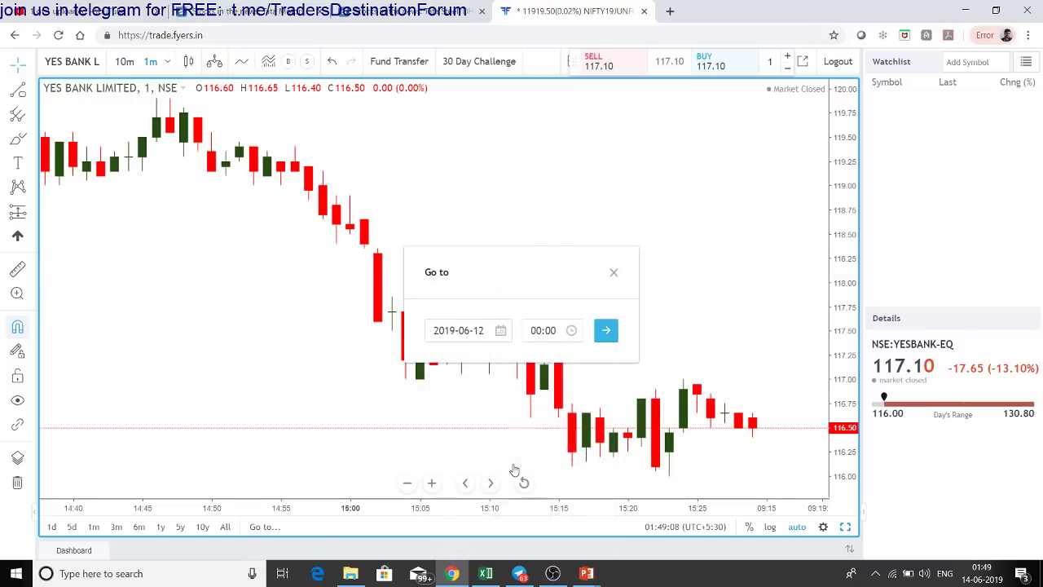
{"action": "left_click", "coordinate": [604, 330]}
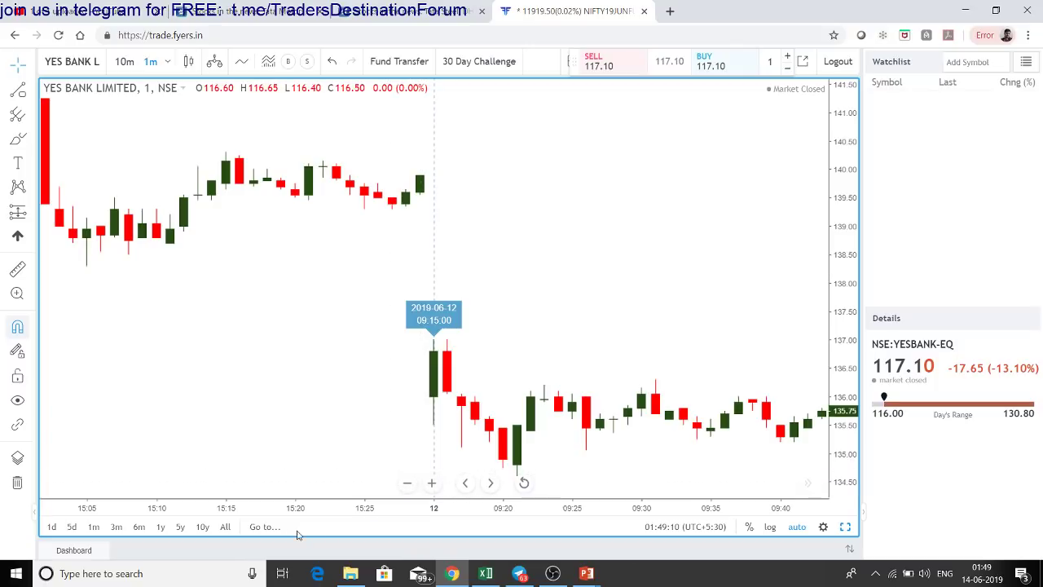
Jump the chart to 2019-06-13 and frame the morning candles around the 126.70, 126.05 and 125.05 lines
{"action": "left_click", "coordinate": [268, 528]}
{"action": "left_click", "coordinate": [547, 462]}
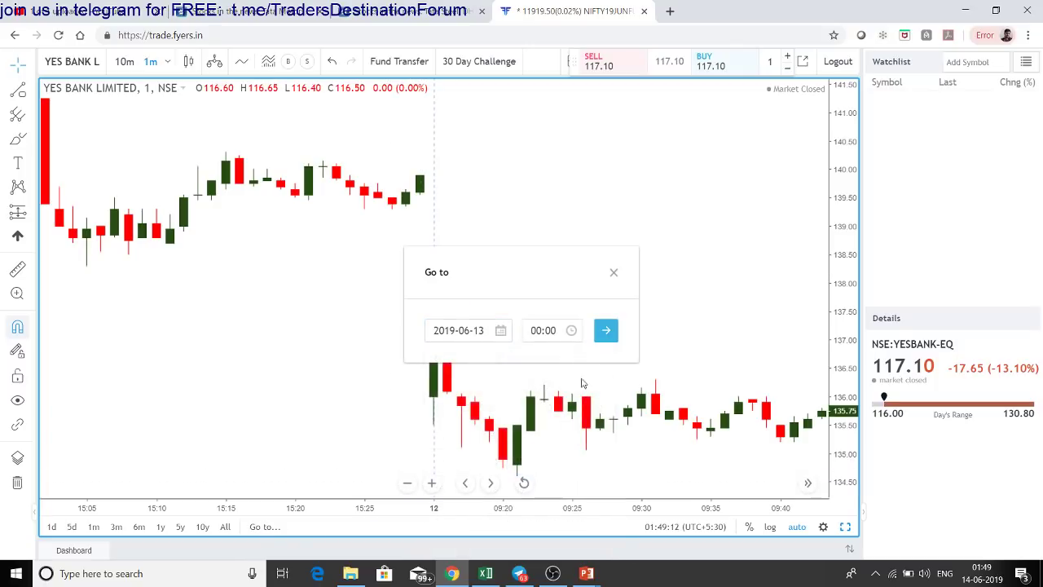
{"action": "left_click", "coordinate": [605, 330]}
{"action": "left_click_drag", "start_coordinate": [651, 243], "coordinate": [407, 226]}
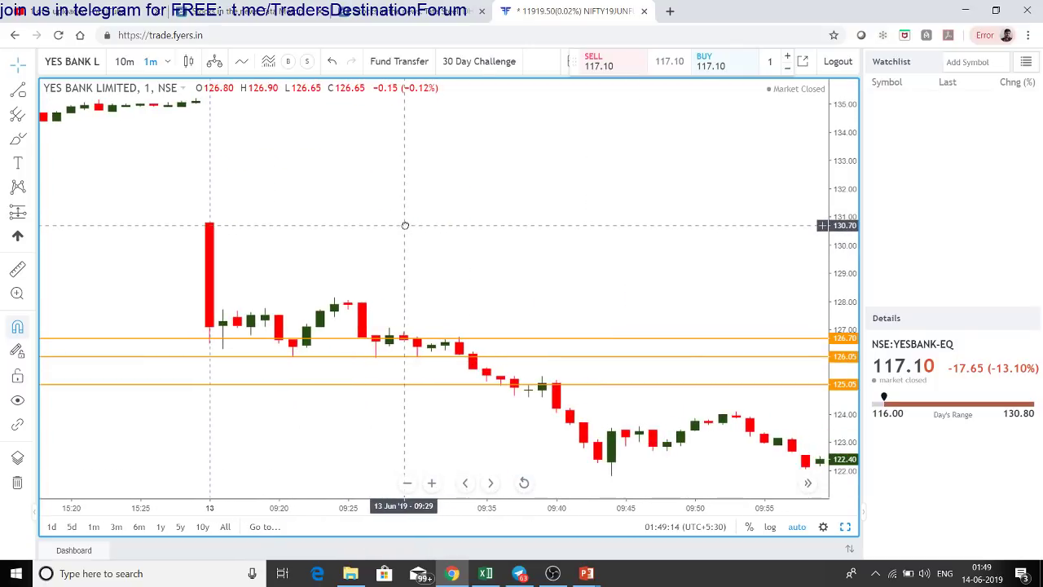
{"action": "left_click_drag", "start_coordinate": [851, 407], "coordinate": [839, 352]}
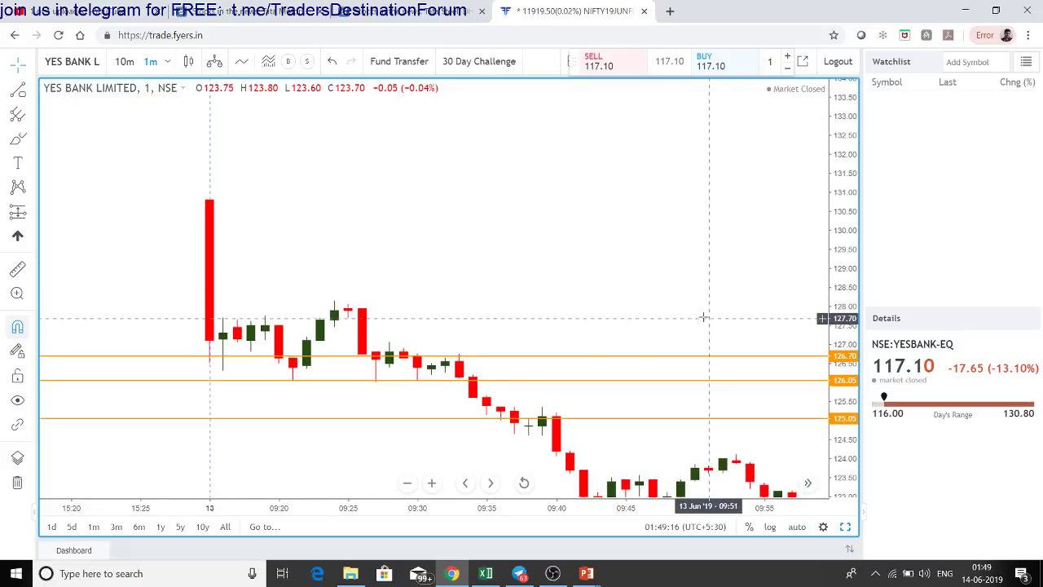
{"action": "left_click_drag", "start_coordinate": [706, 314], "coordinate": [670, 139]}
{"action": "left_click_drag", "start_coordinate": [405, 317], "coordinate": [479, 400]}
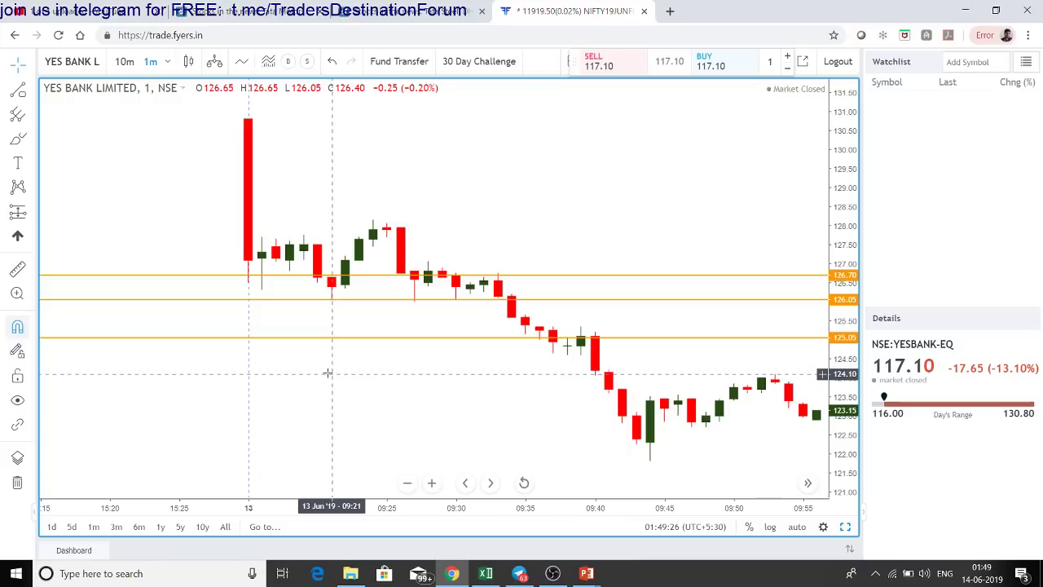
Set the sell entry price in the Excel calculator to 126 and return to the Yes Bank chart
{"action": "key", "text": "alt+Tab"}
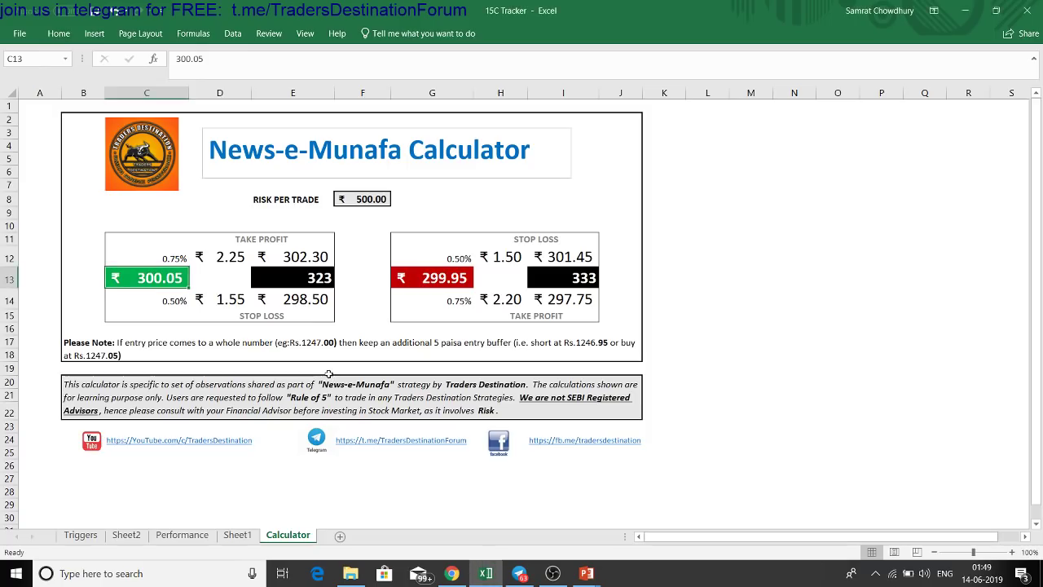
{"action": "left_click", "coordinate": [433, 276]}
{"action": "type", "text": "126"}
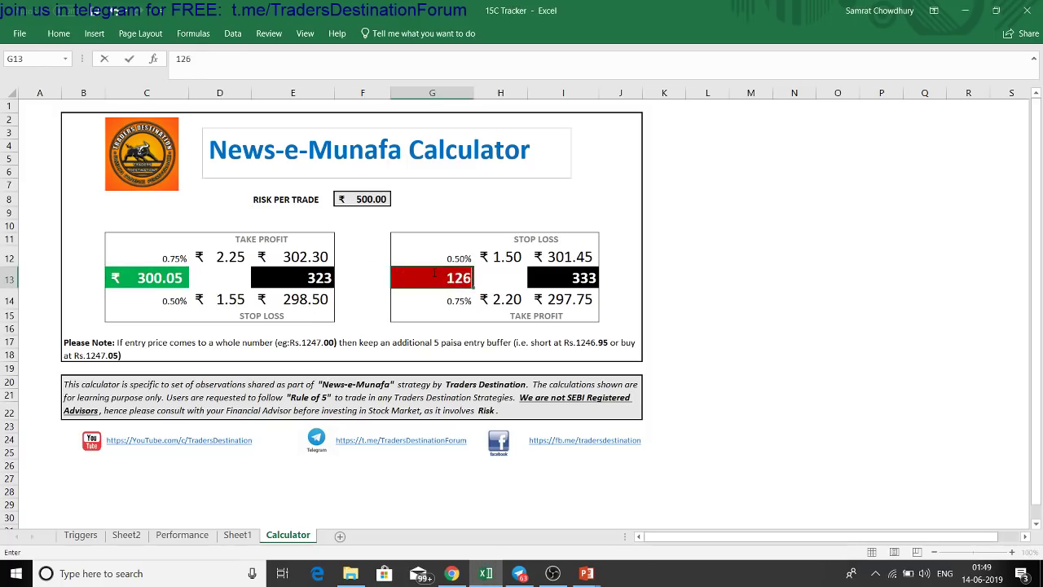
{"action": "key", "text": "Return"}
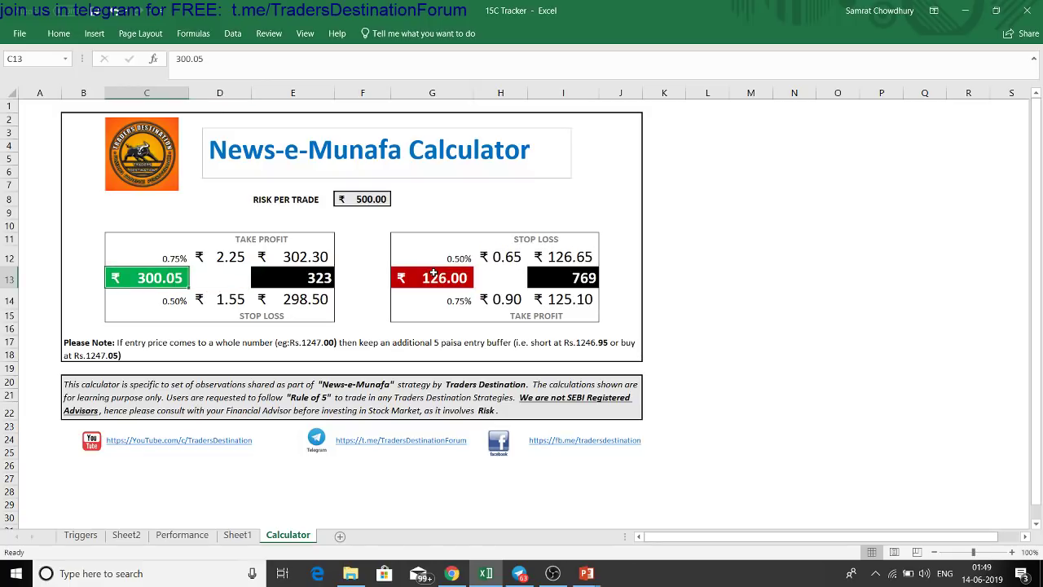
{"action": "key", "text": "alt+Tab"}
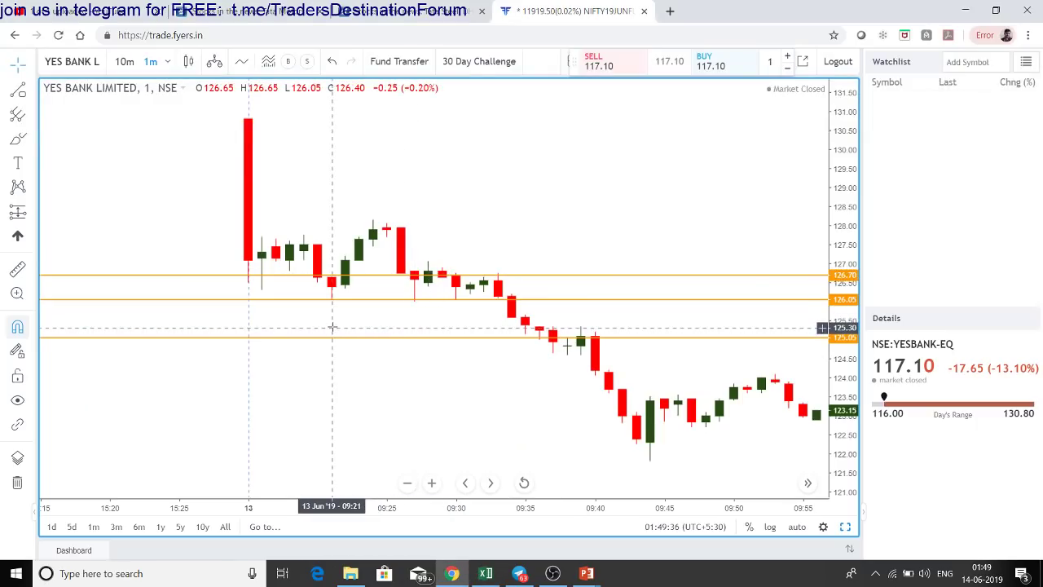
In the Excel calculator, set the sell entry price to 125.95
{"action": "key", "text": "alt+Tab"}
{"action": "left_click", "coordinate": [438, 276]}
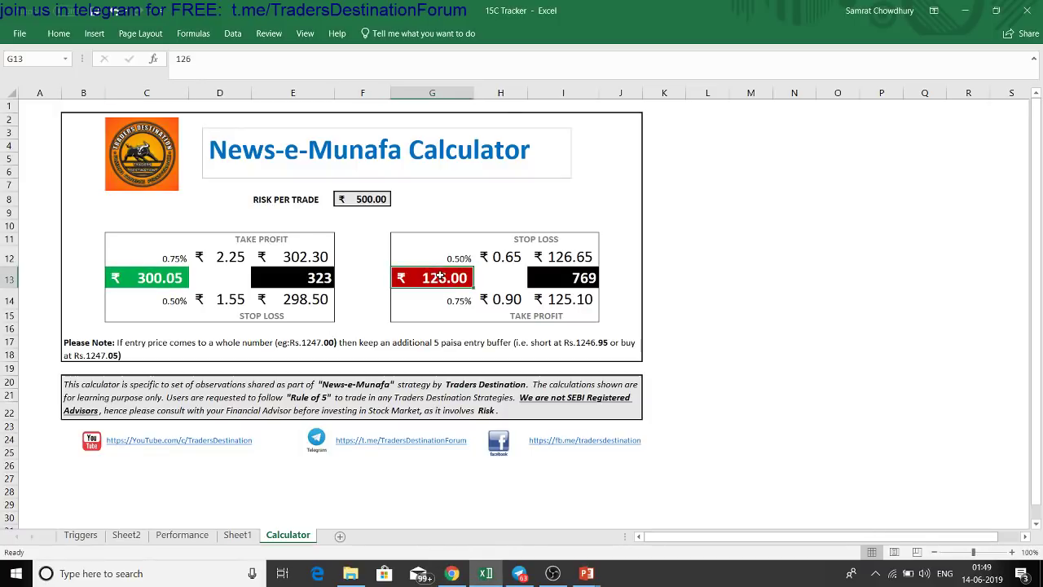
{"action": "type", "text": "125."}
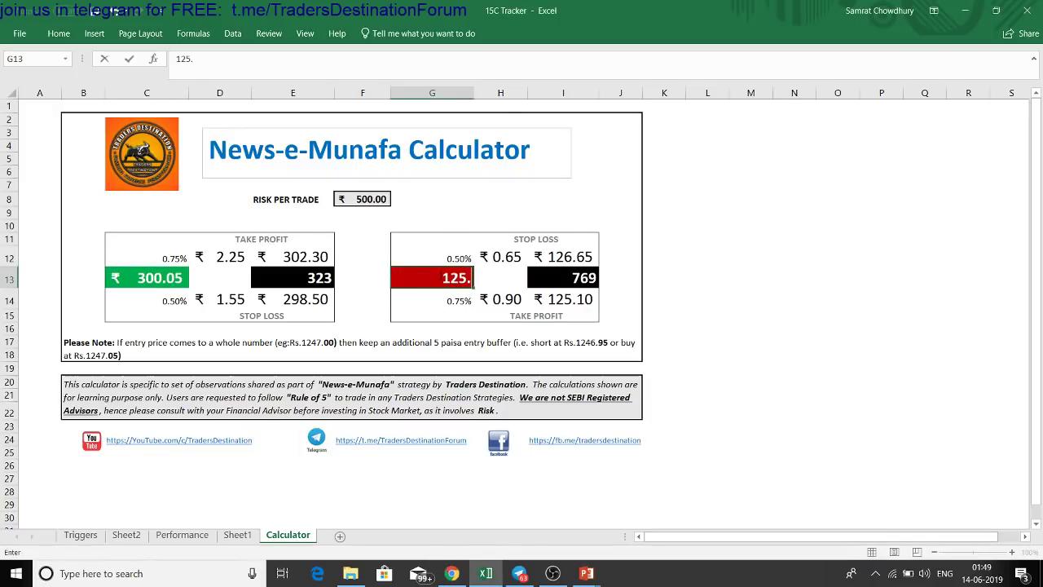
{"action": "type", "text": "95"}
{"action": "key", "text": "Return"}
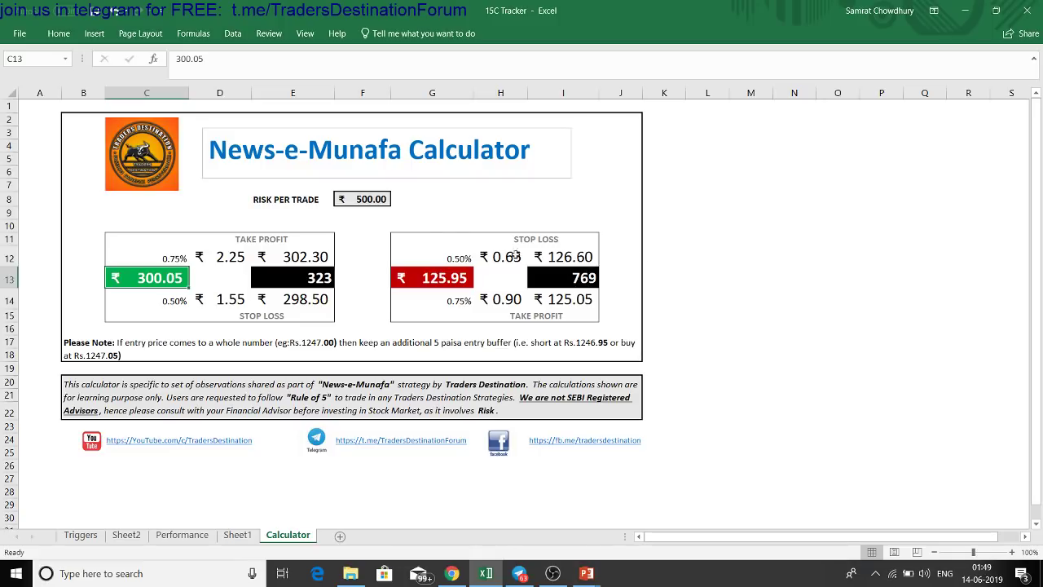
Set the calculator's risk per trade to 1000
{"action": "left_click", "coordinate": [377, 200]}
{"action": "type", "text": "1000"}
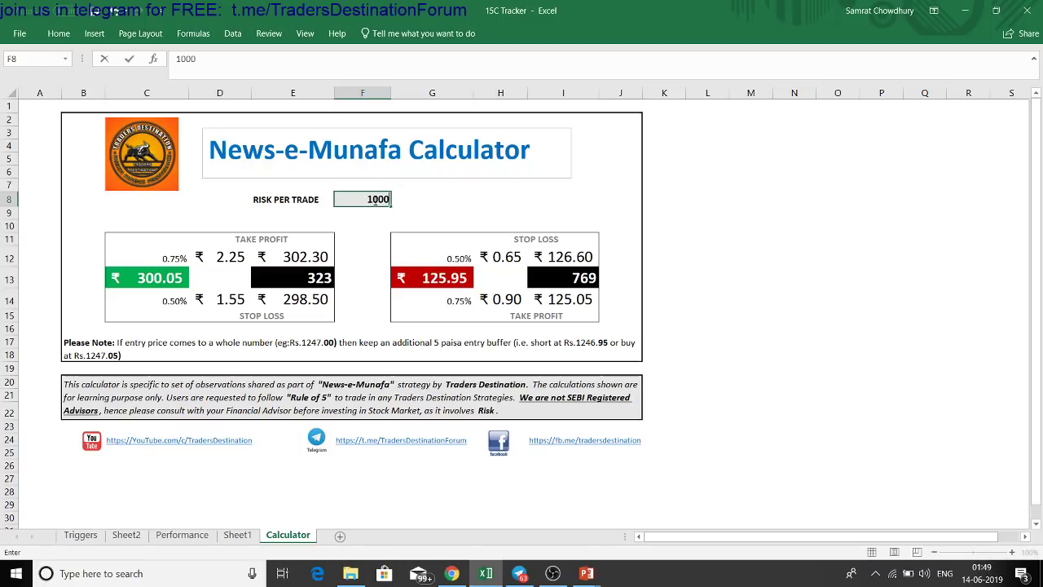
{"action": "key", "text": "Return"}
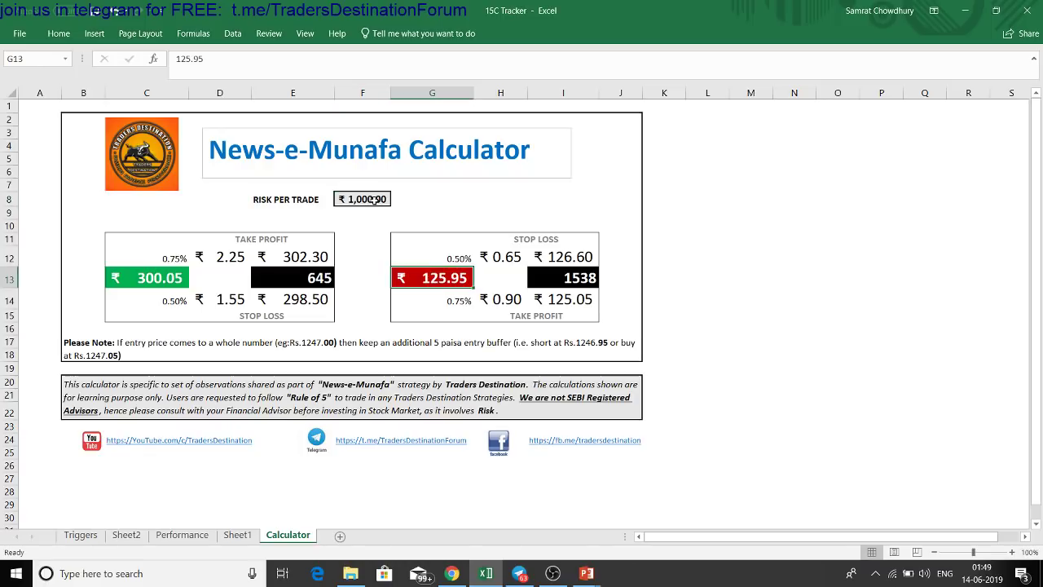
Return to the Yes Bank chart in Chrome, restore the 10-minute interval, and enlarge the 13 June candles for review
{"action": "key", "text": "alt+Tab"}
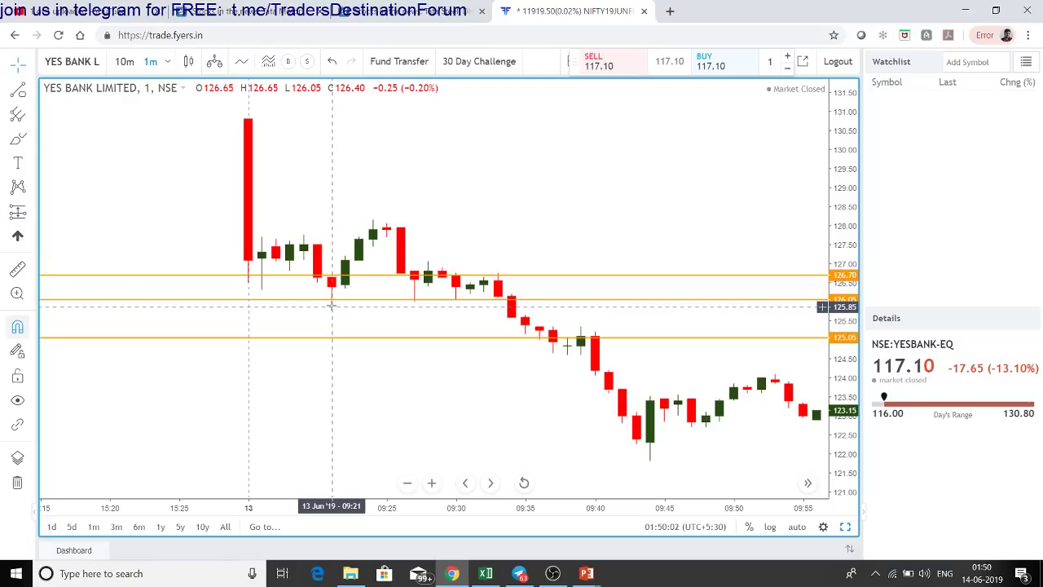
{"action": "left_click", "coordinate": [414, 300]}
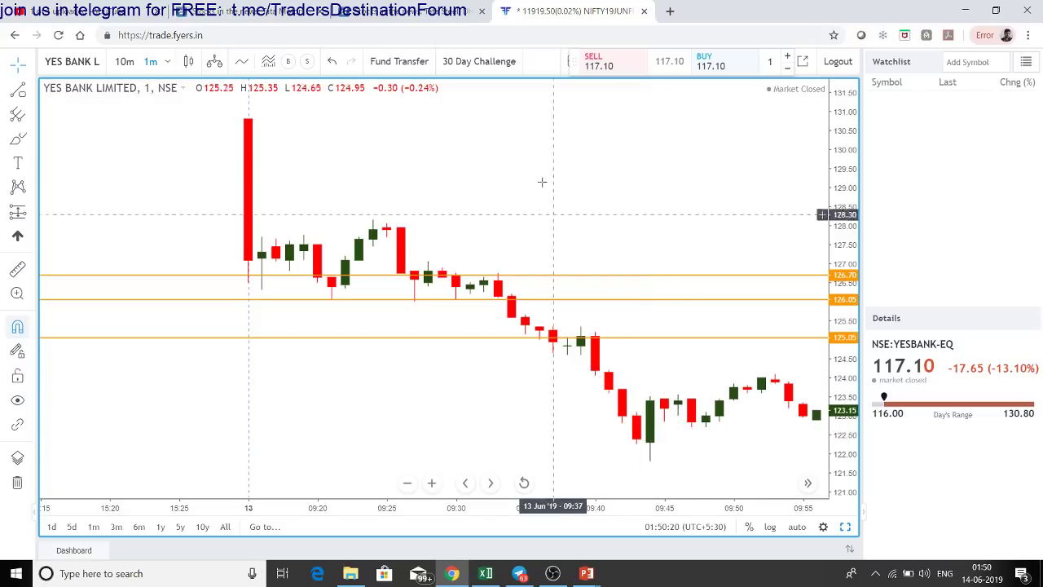
{"action": "type", "text": "10"}
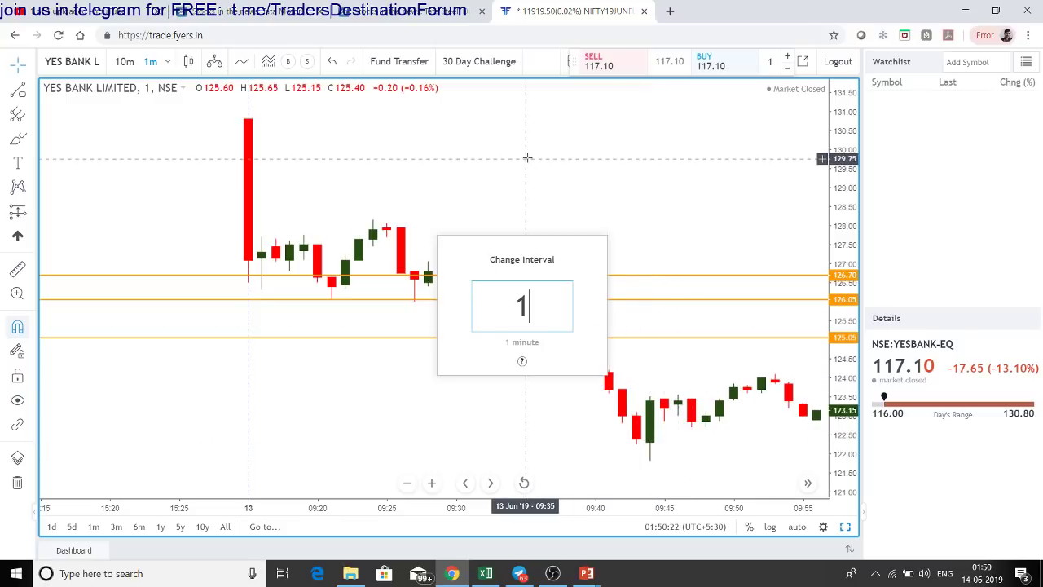
{"action": "key", "text": "Return"}
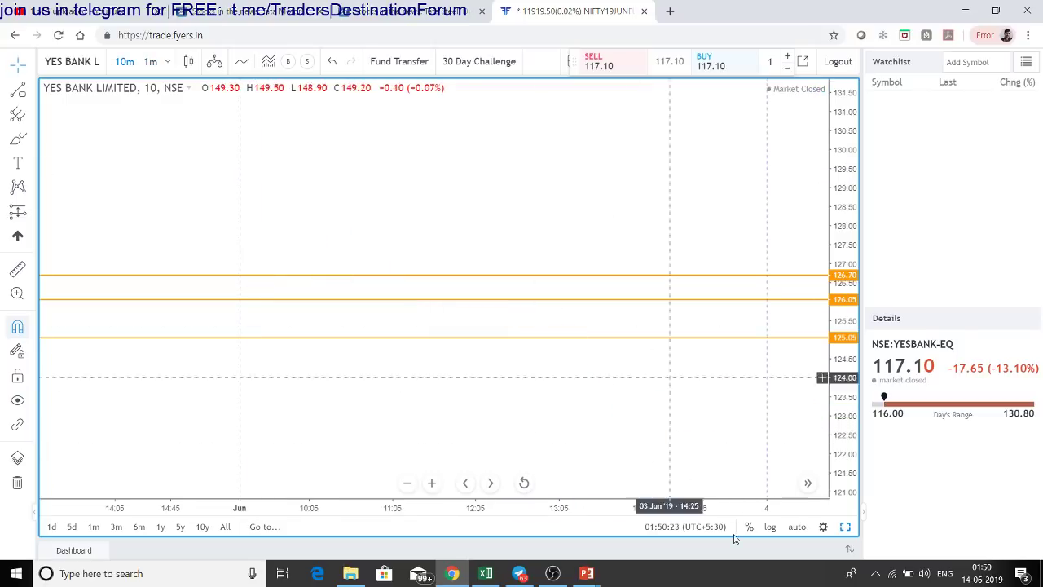
{"action": "left_click", "coordinate": [796, 527]}
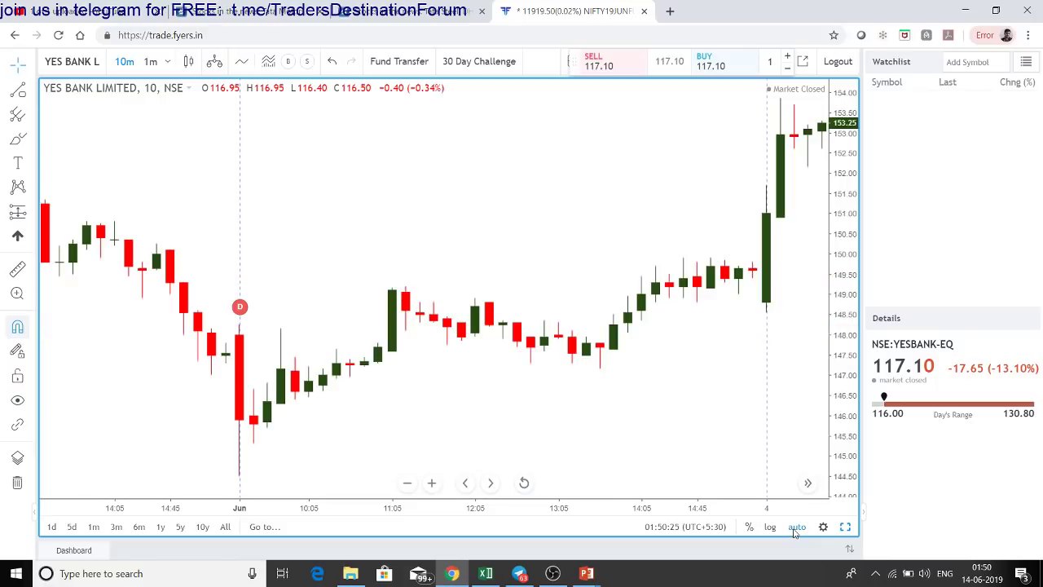
{"action": "left_click", "coordinate": [807, 483]}
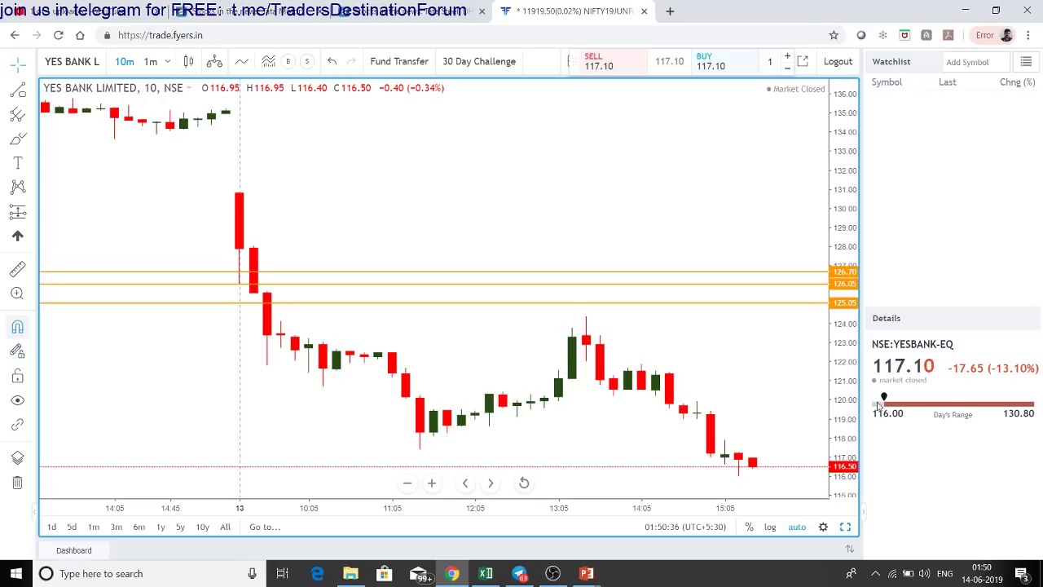
{"action": "left_click_drag", "start_coordinate": [777, 429], "coordinate": [728, 310]}
{"action": "left_click_drag", "start_coordinate": [838, 258], "coordinate": [837, 220]}
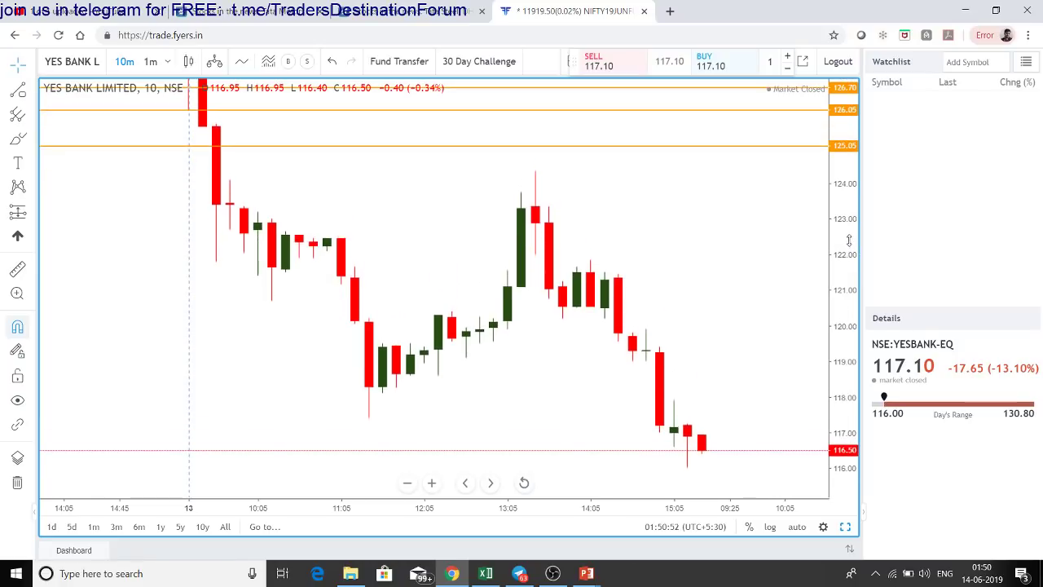
{"action": "left_click_drag", "start_coordinate": [753, 229], "coordinate": [758, 255]}
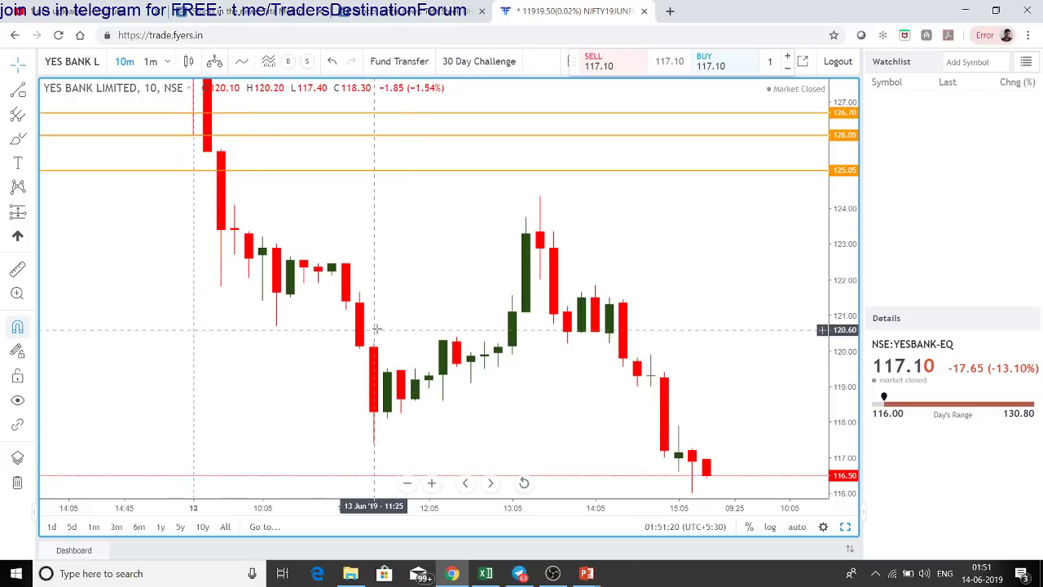
Switch to the FY19 PowerPoint slide show and advance to the Futuristic Beginners workshop slide
{"action": "key", "text": "alt+Tab"}
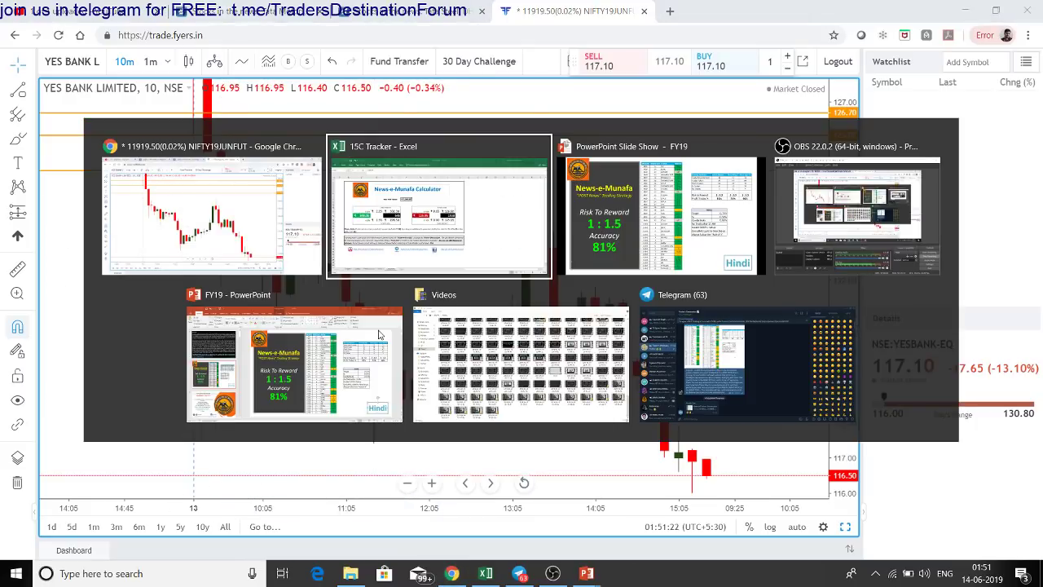
{"action": "key", "text": "Tab"}
{"action": "key", "text": "Right"}
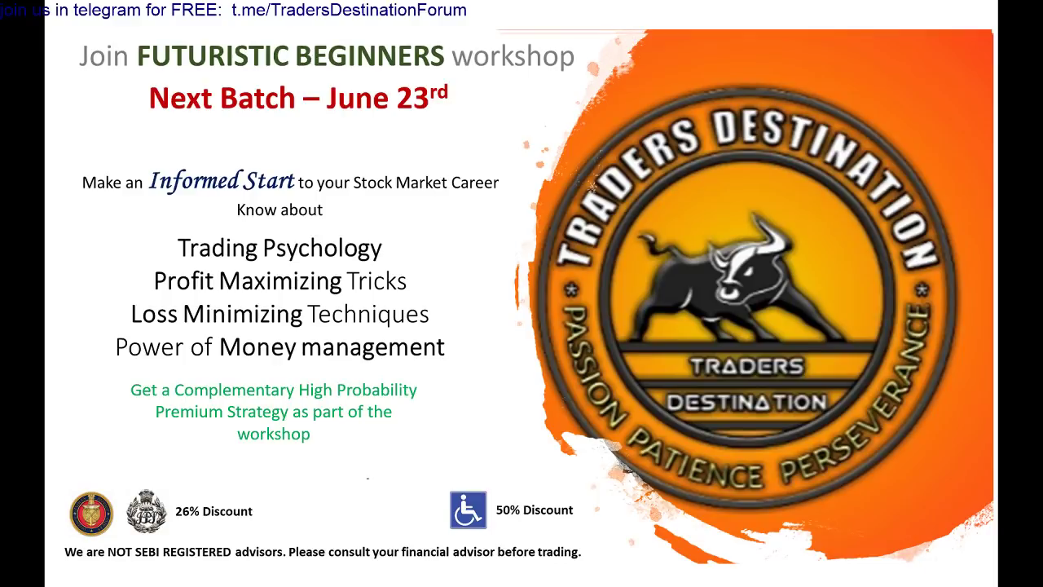